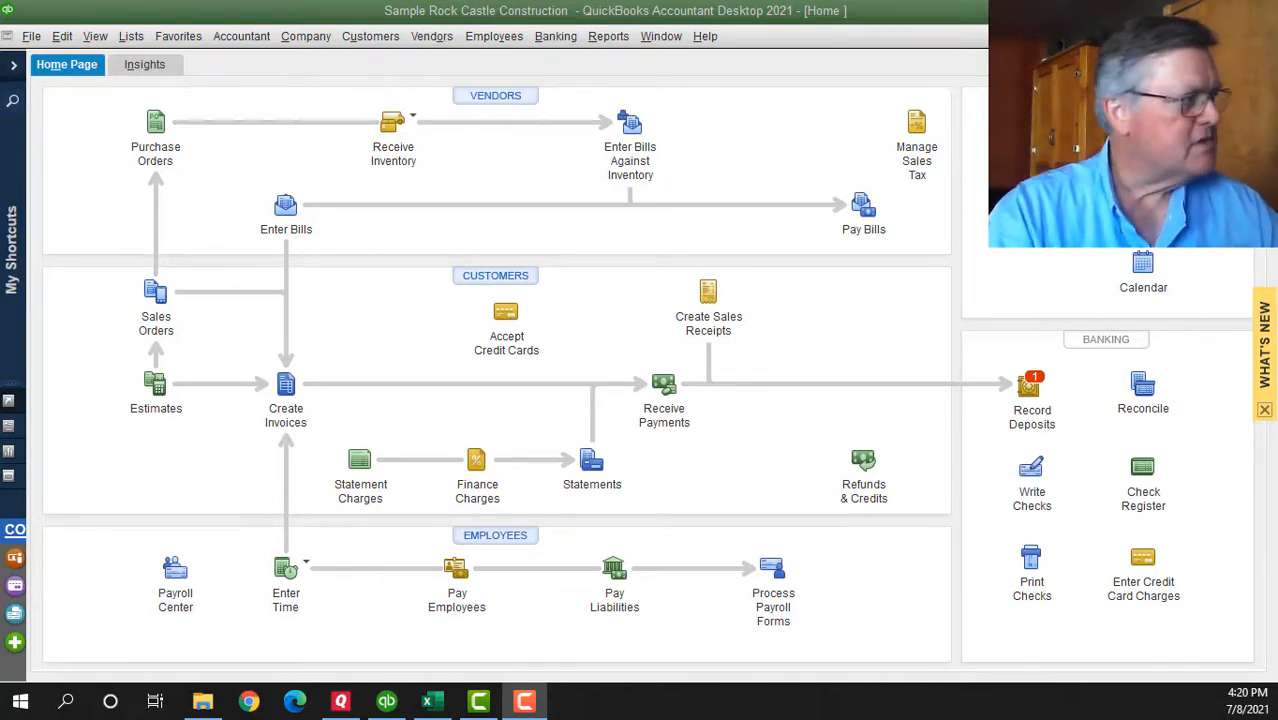
- Bring the Excel Profit and Loss sheet into view to review its donation and food purchase lines, and move it away again
drag(0, 150, 615, 71)
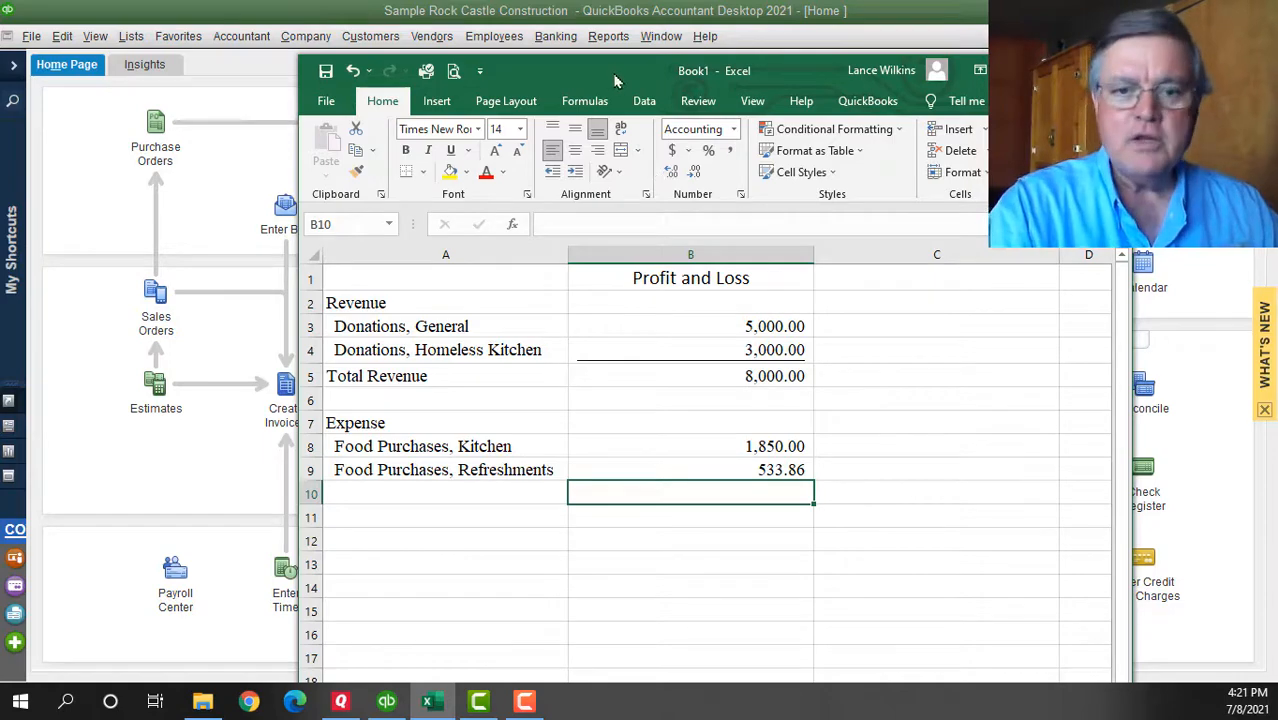
drag(614, 69, 0, 35)
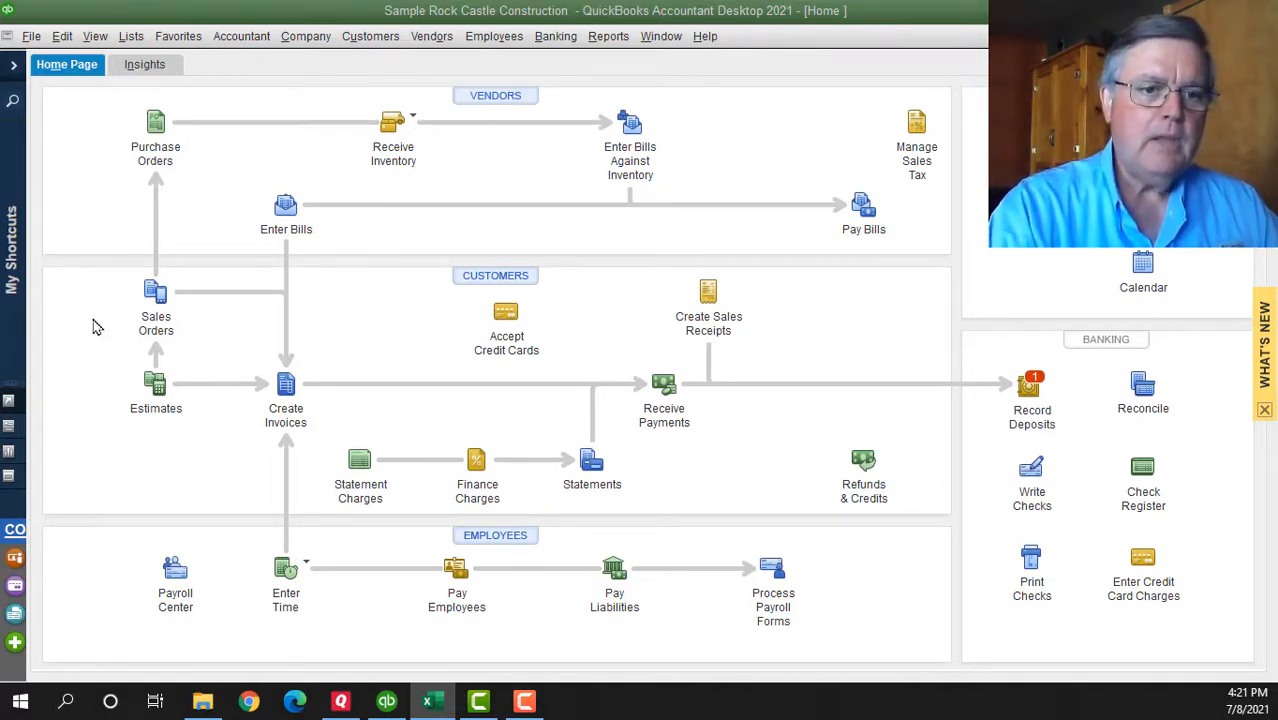
- Turn on class tracking for transactions, with prompts to assign classes, in the company's accounting preferences
click(62, 37)
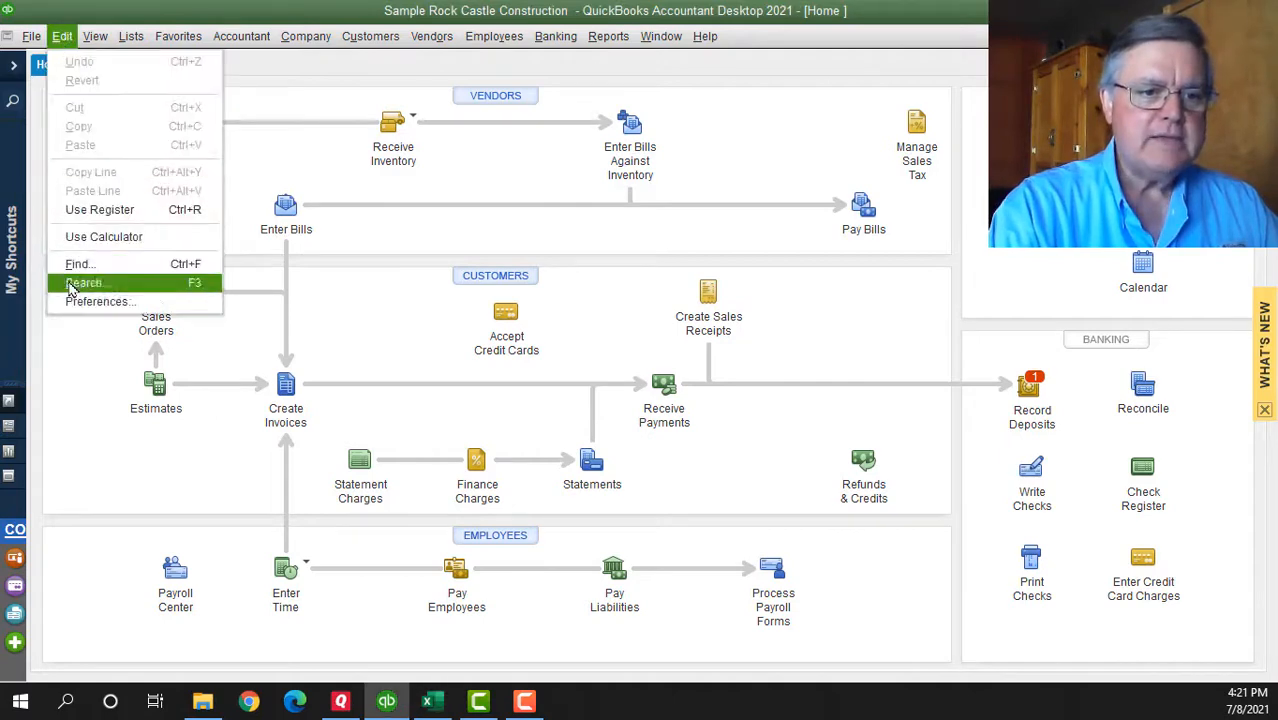
click(80, 298)
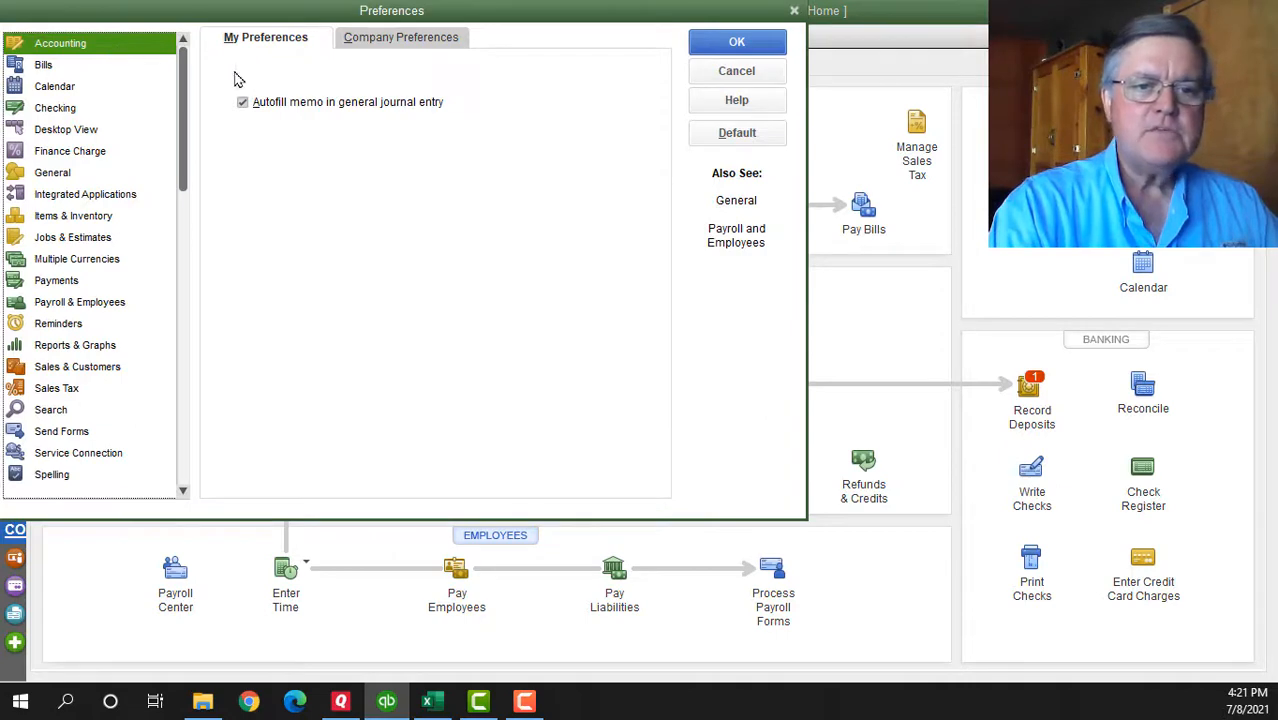
click(350, 40)
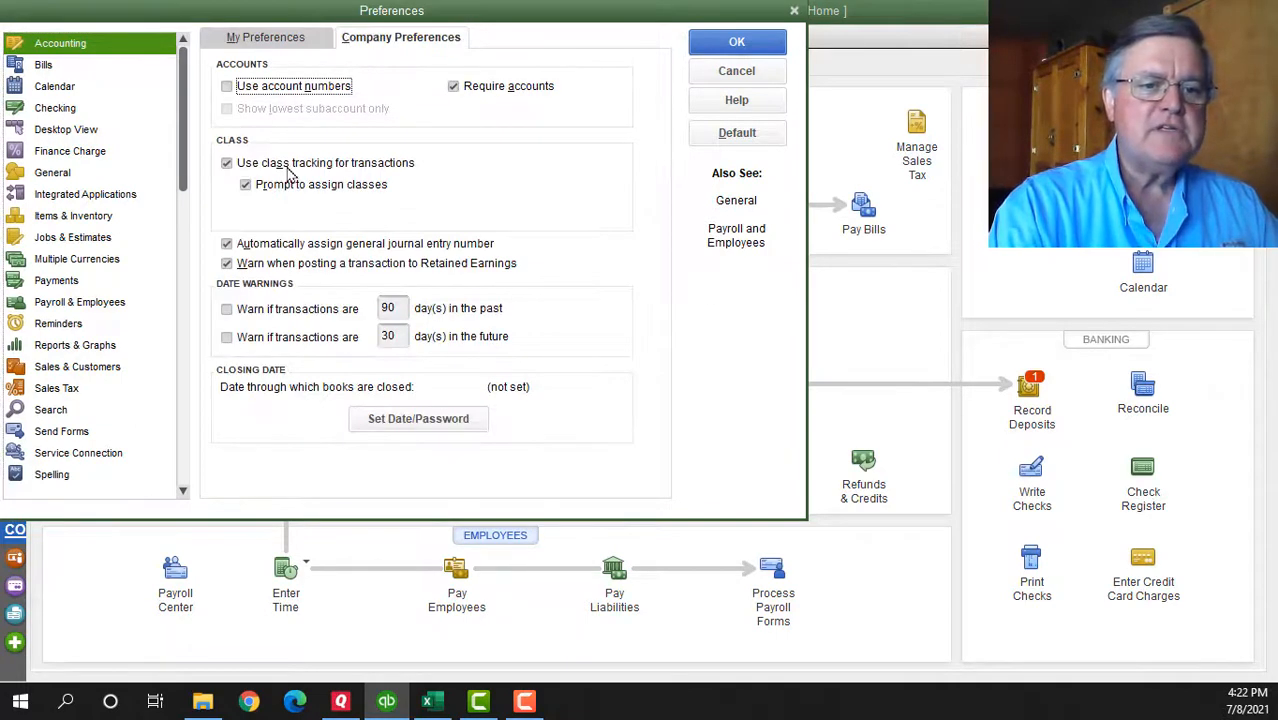
click(228, 166)
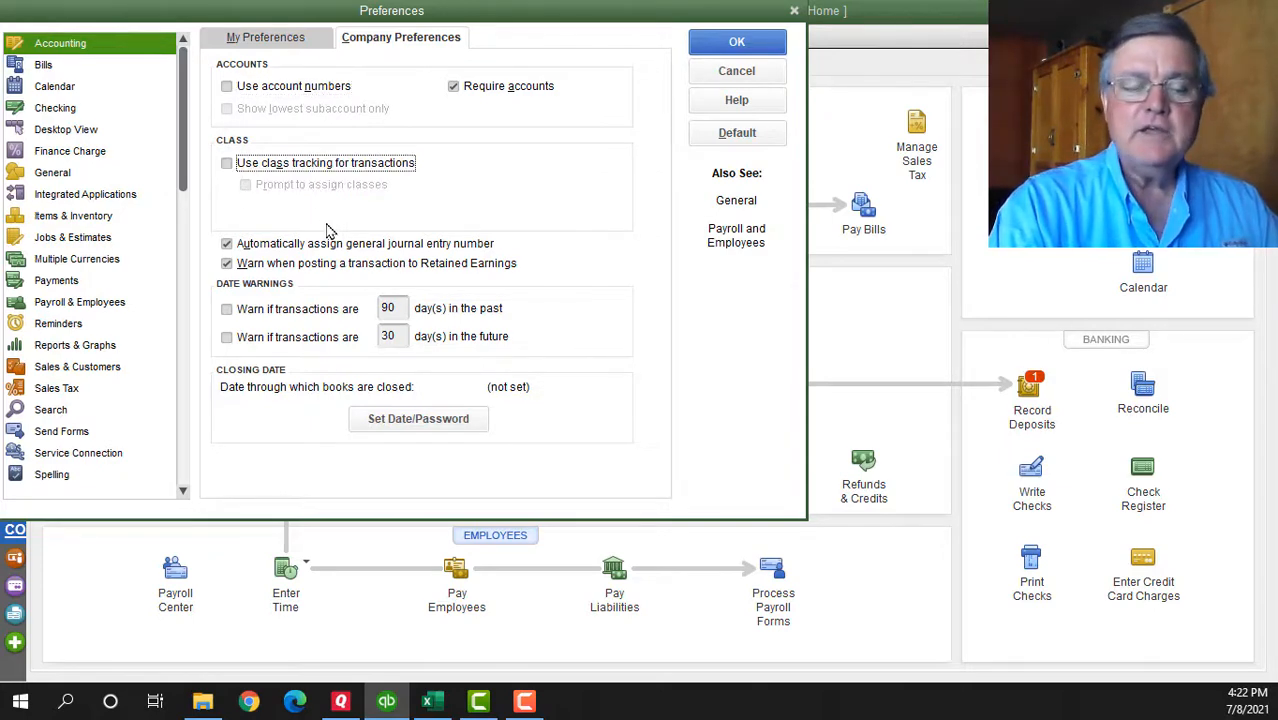
click(227, 163)
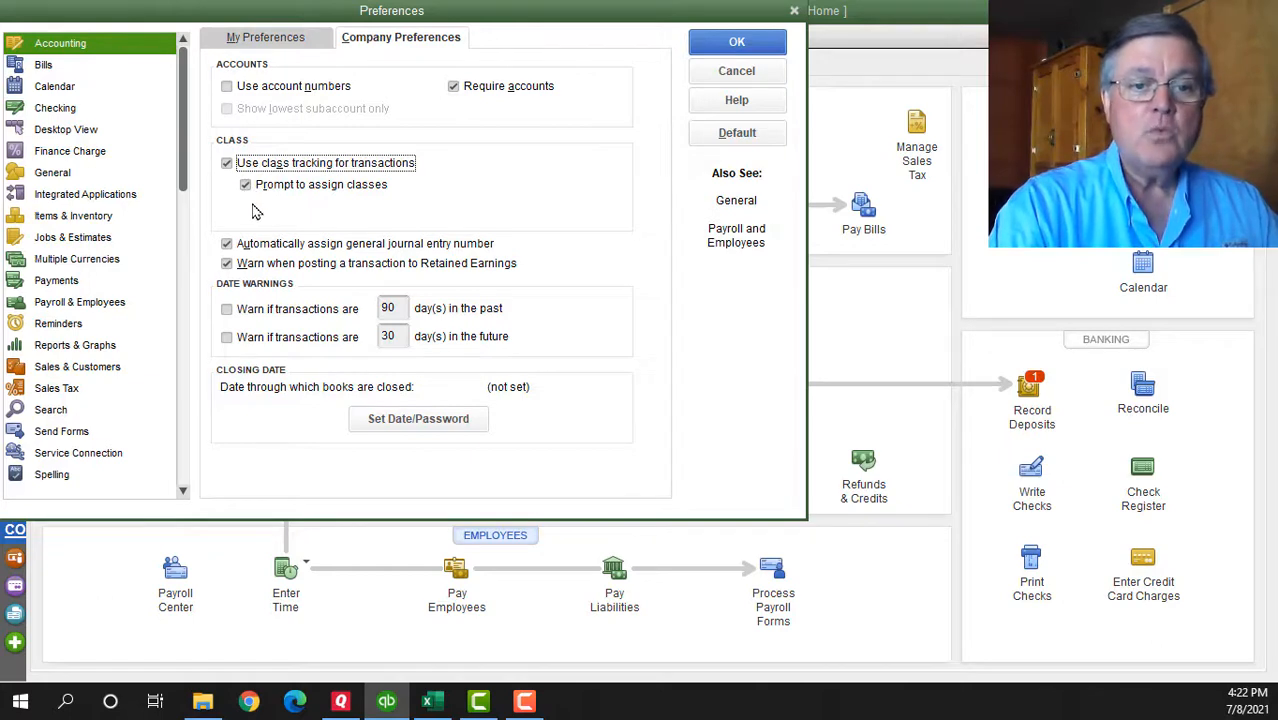
click(715, 47)
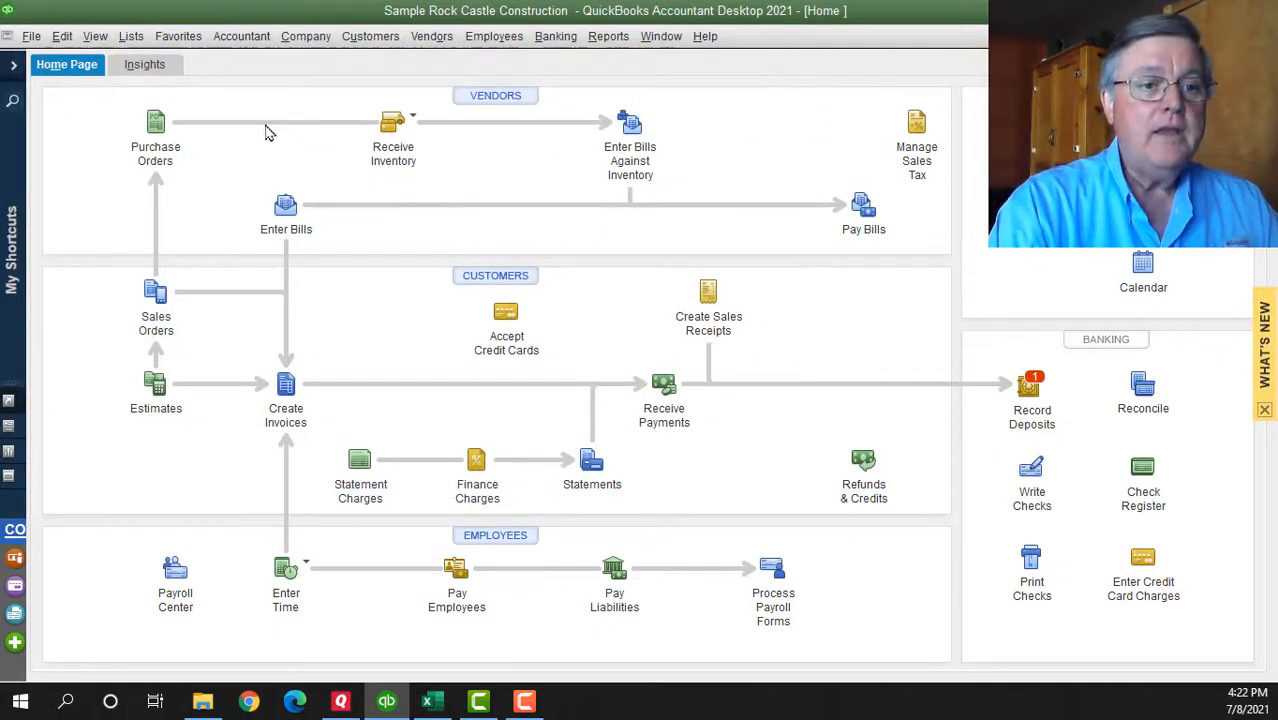
- Add a new class named Homeless Kitchen to the Class List
click(136, 45)
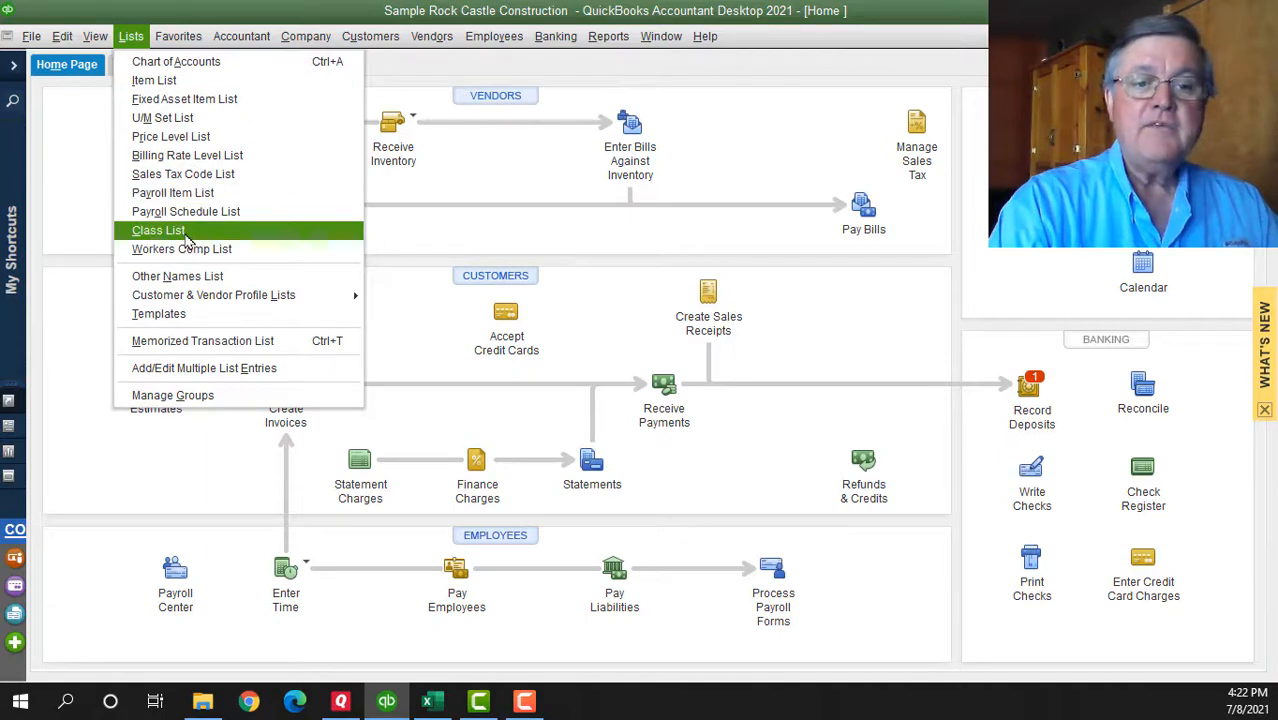
click(160, 231)
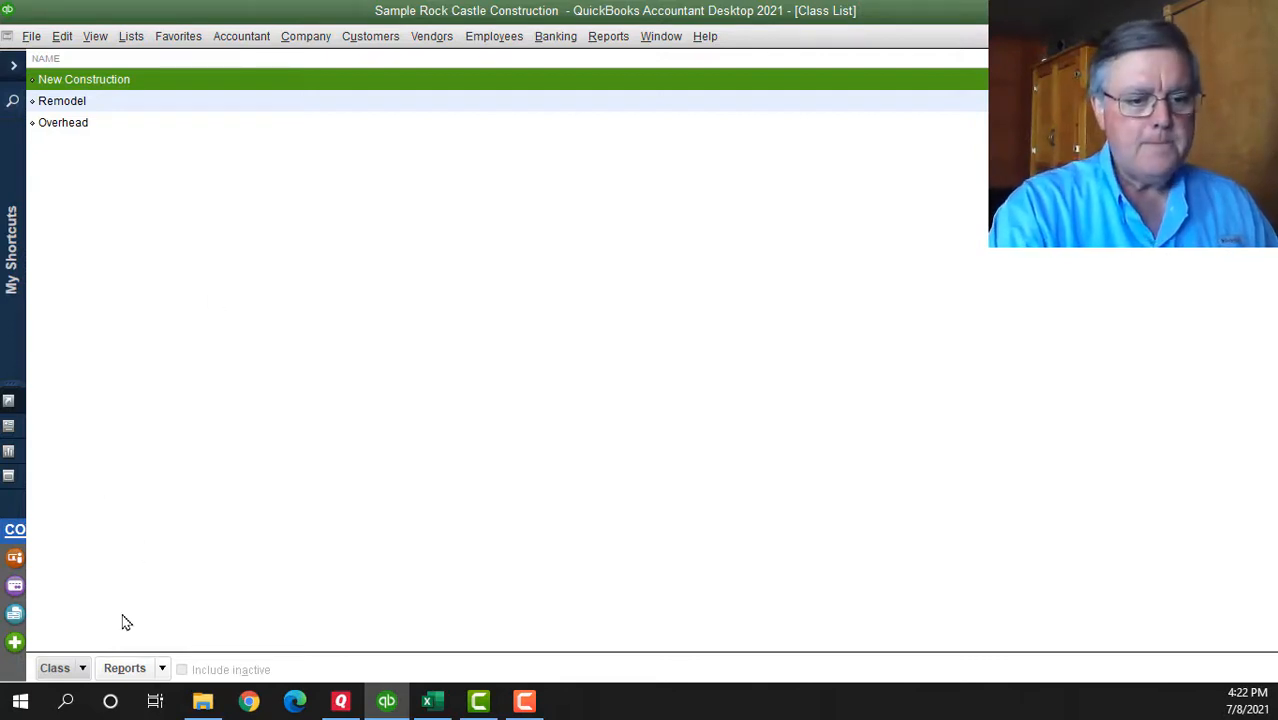
click(82, 668)
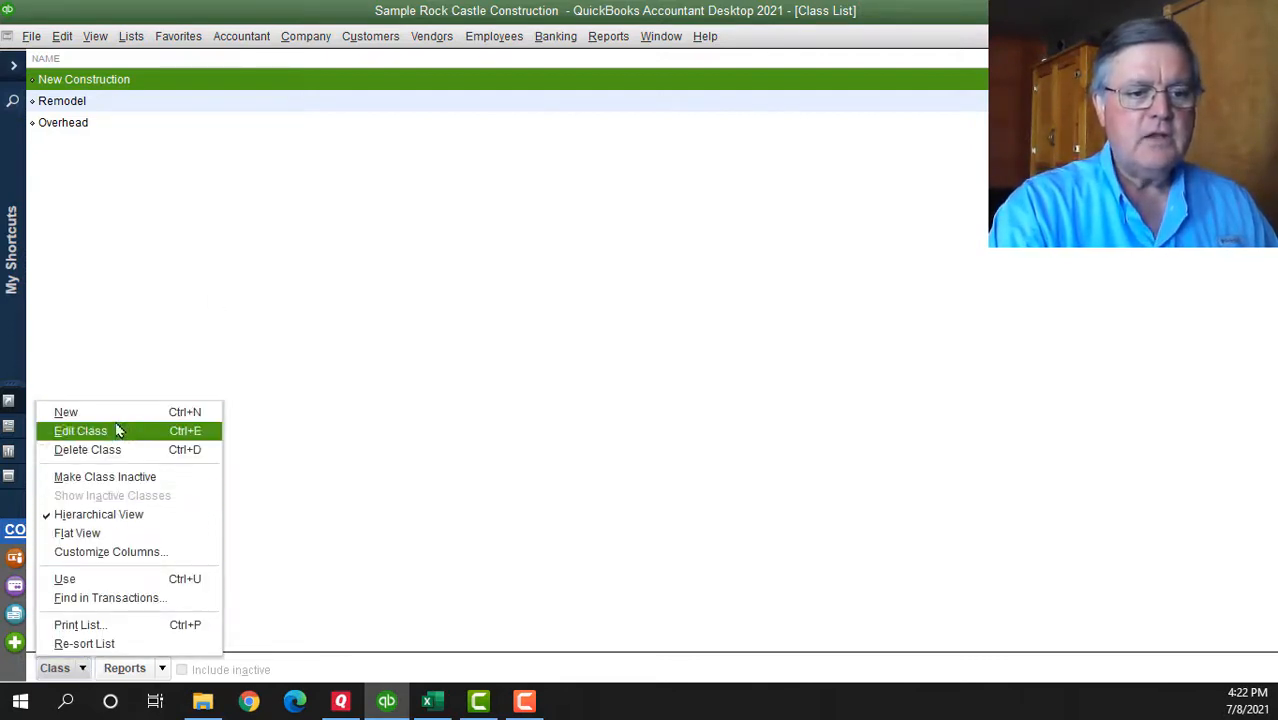
click(68, 413)
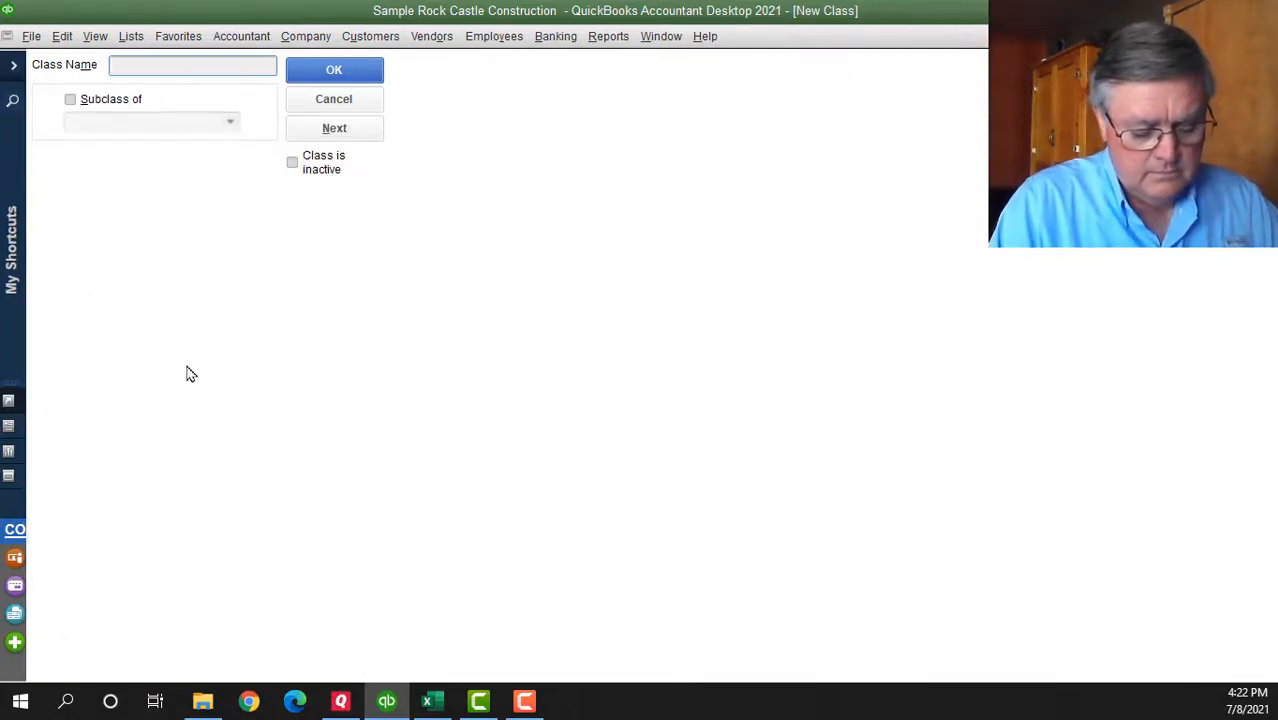
text(Home)
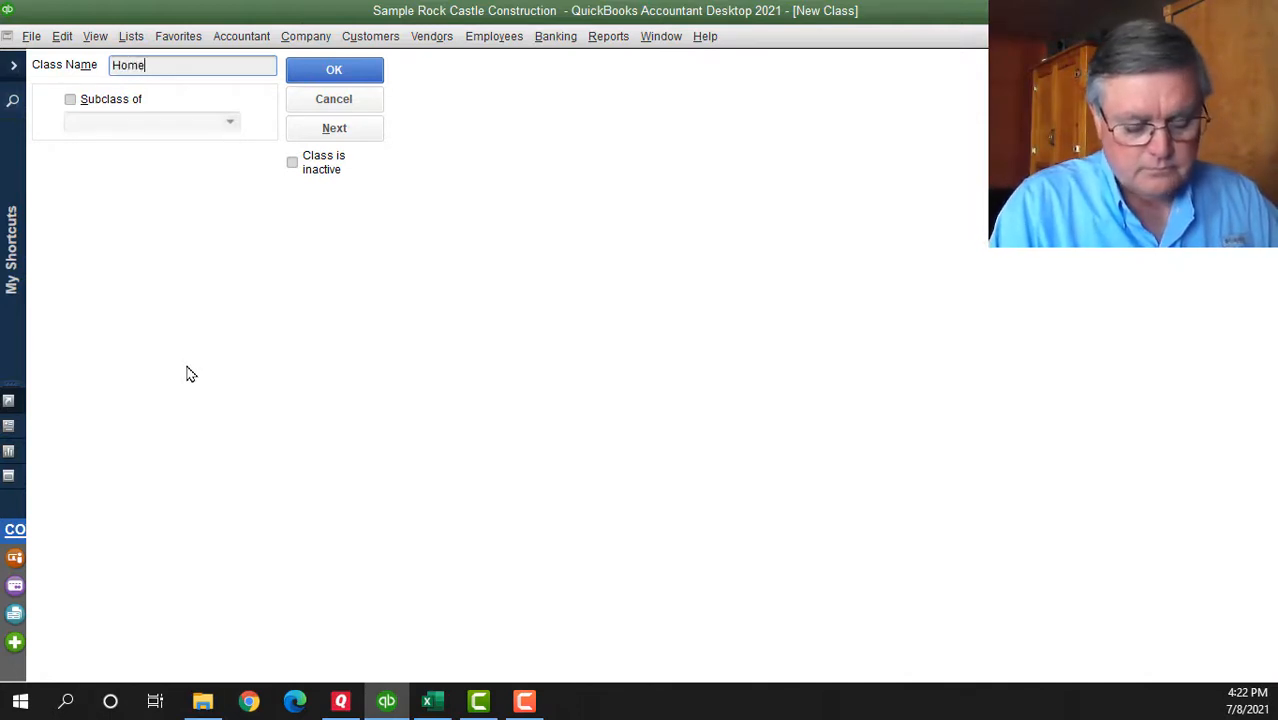
text(less )
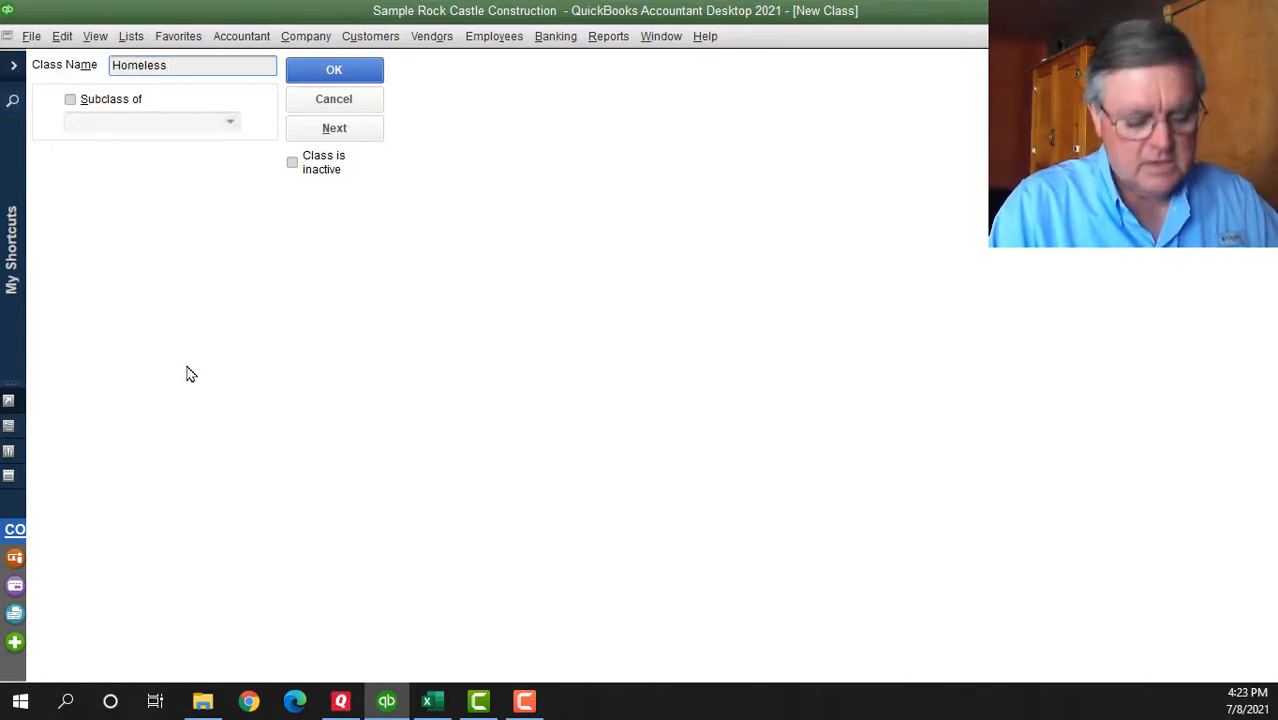
text(Kit)
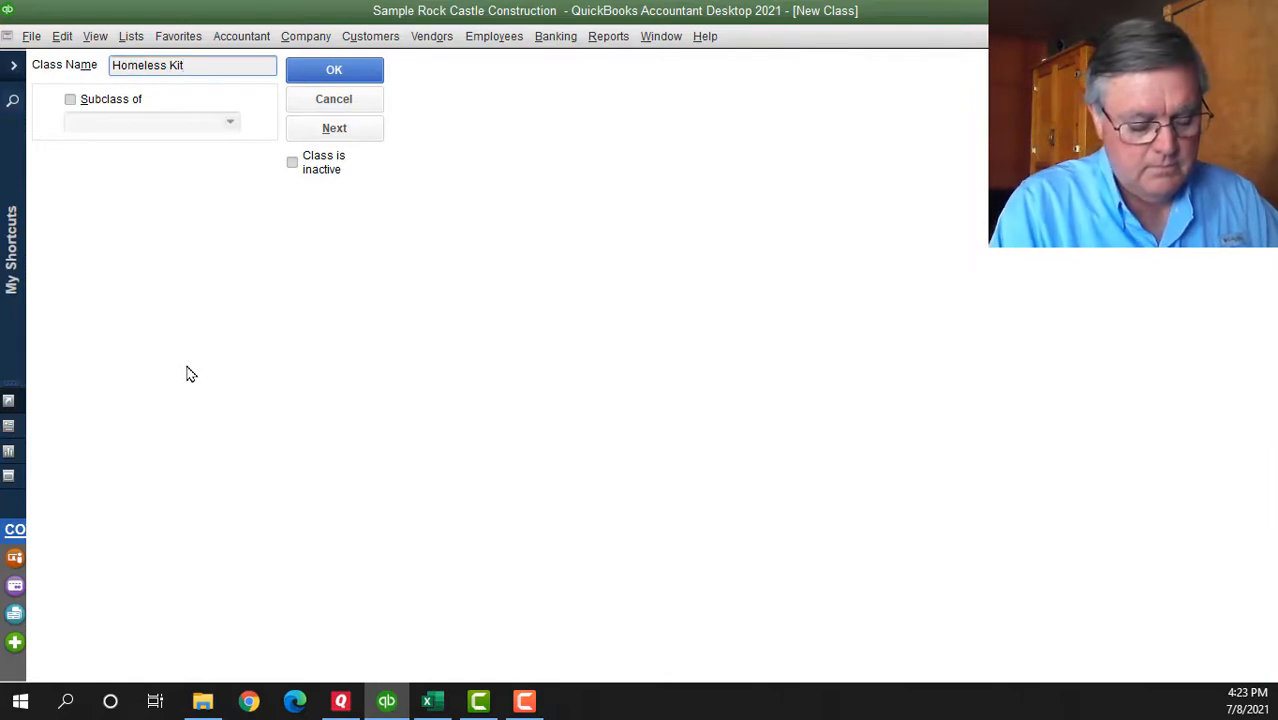
text(chen)
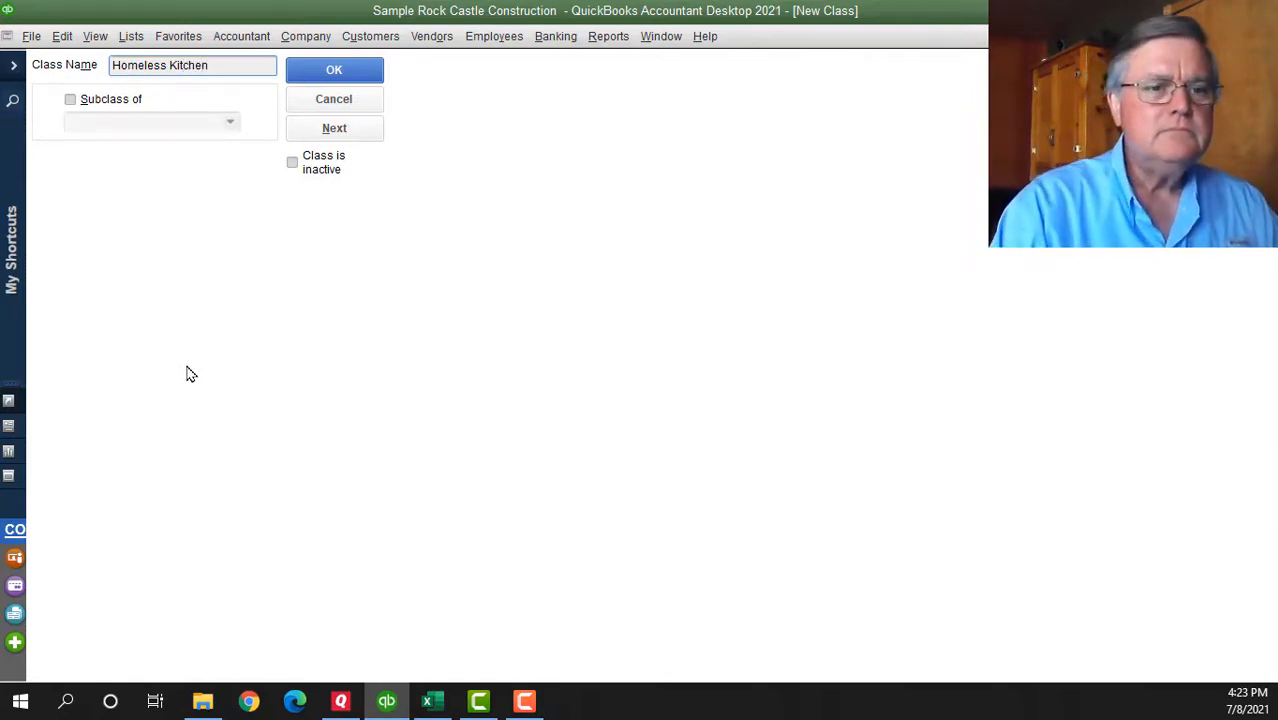
click(318, 76)
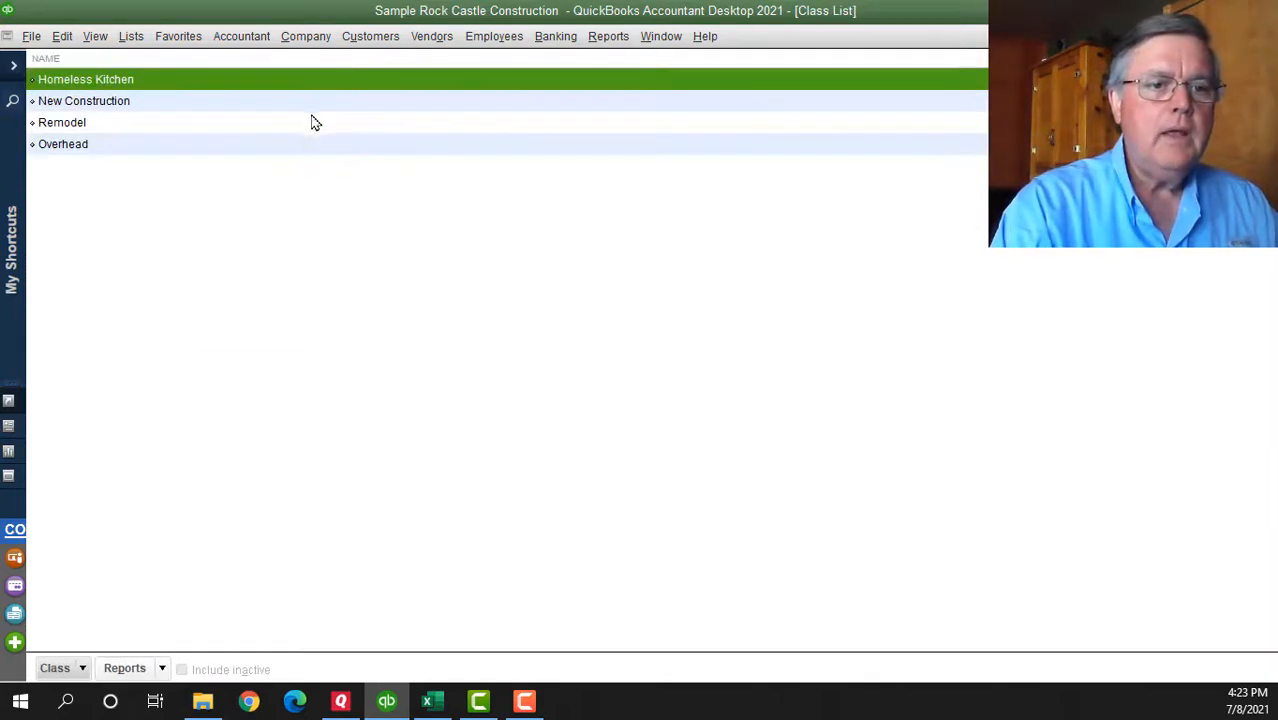
- Add another class named General and close the Class List
click(66, 677)
click(104, 413)
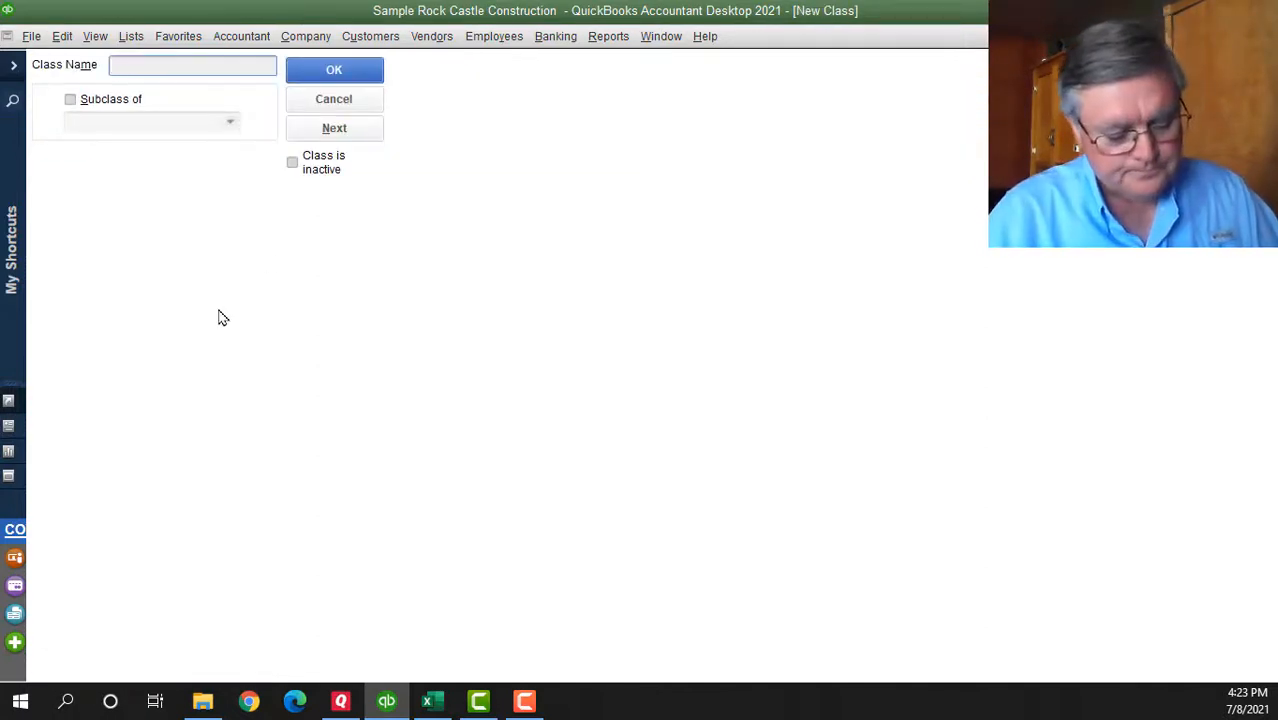
text(General)
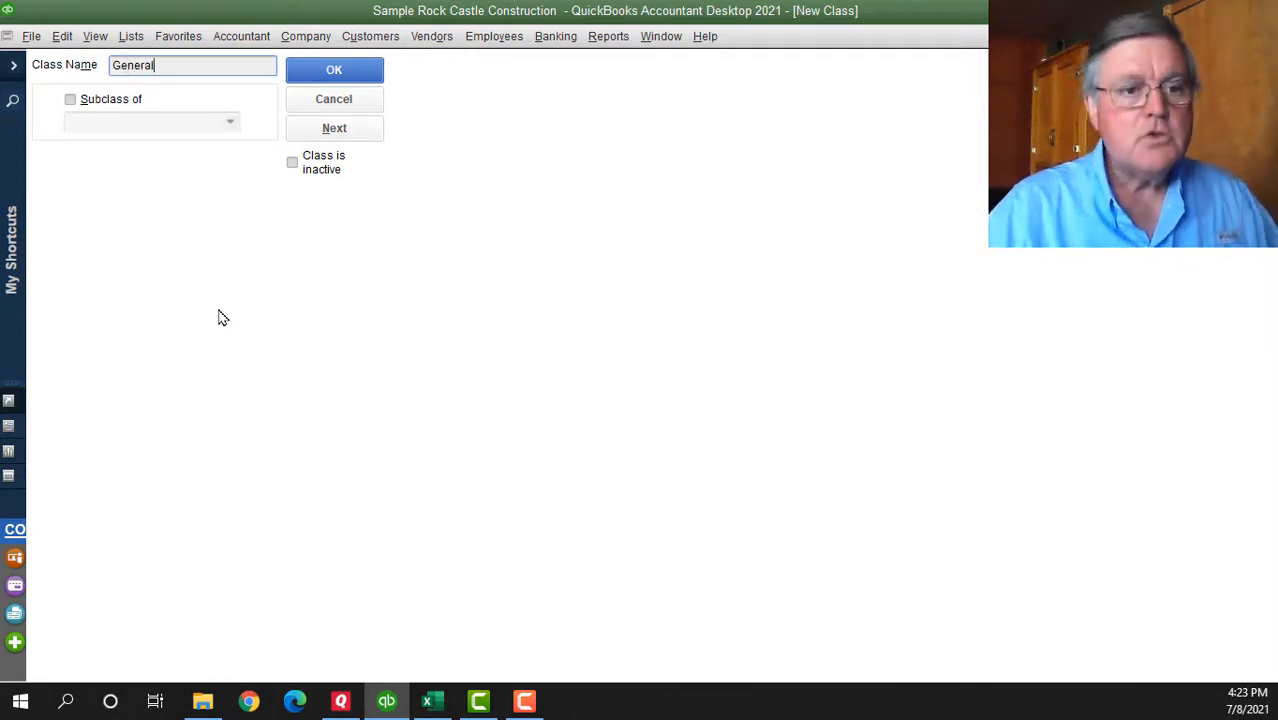
click(318, 79)
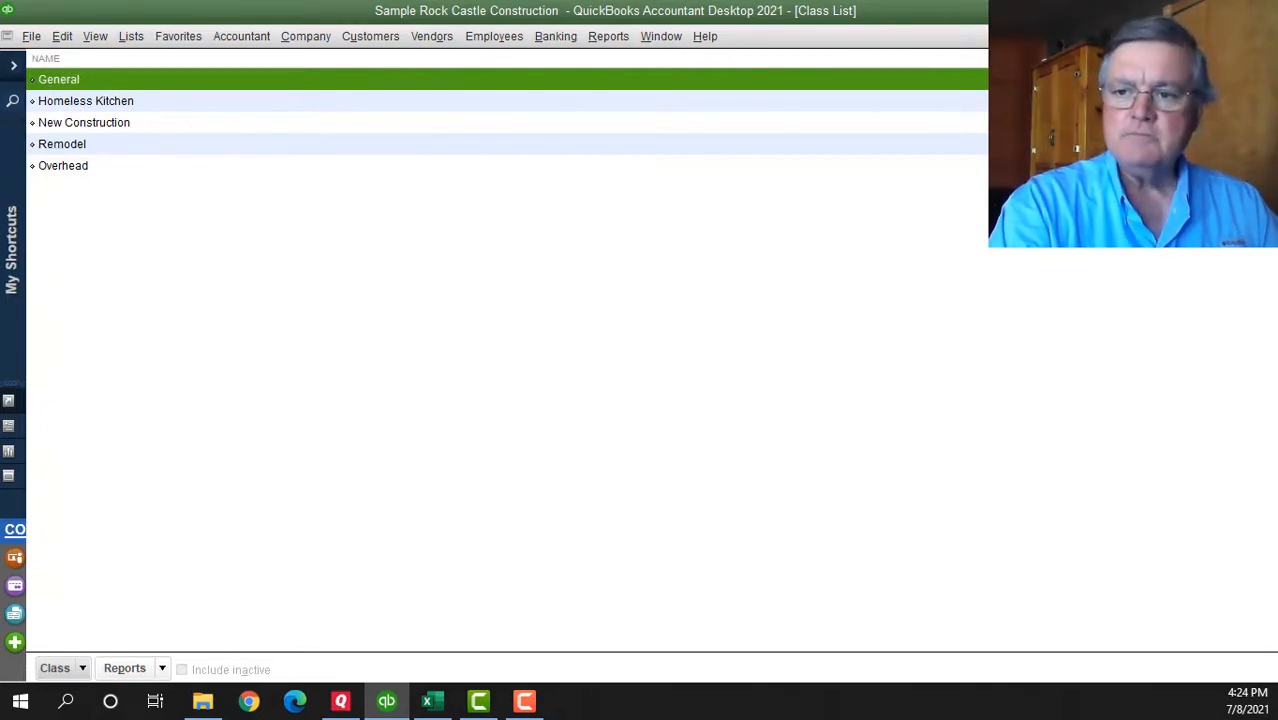
key(Escape)
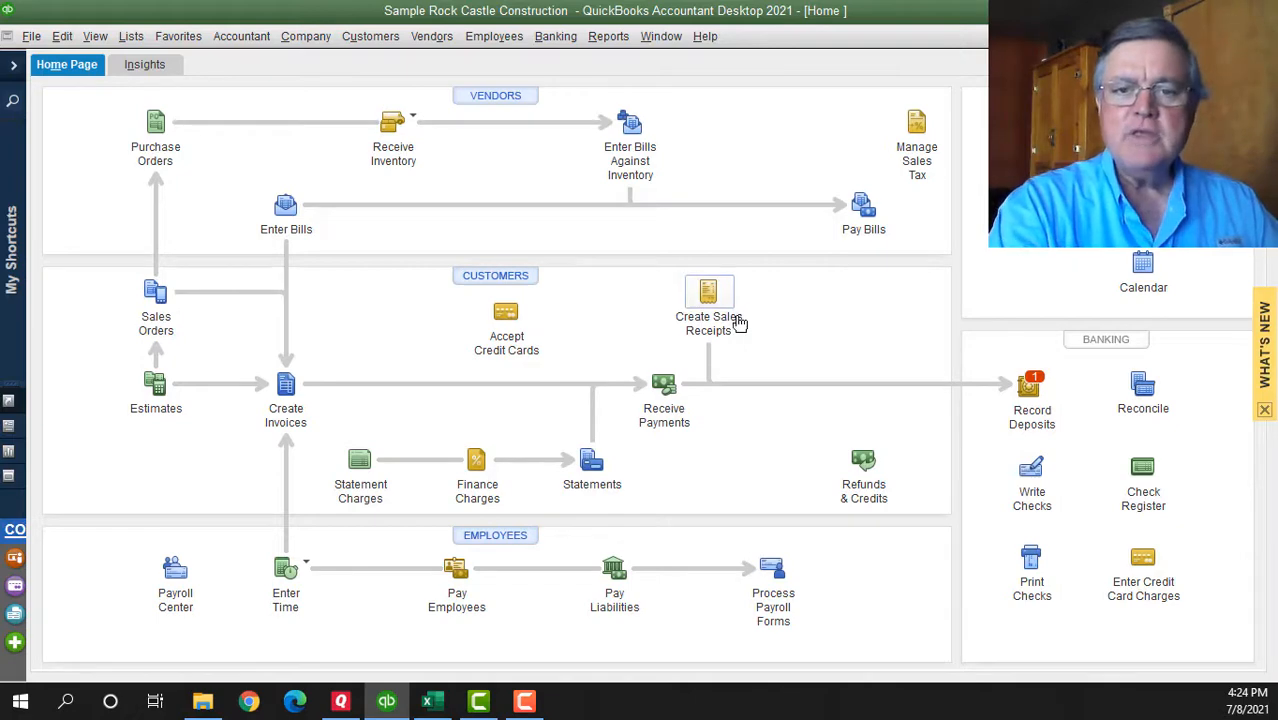
- Open a blank check in a smaller window and assign the General class to its first expense line
click(1035, 477)
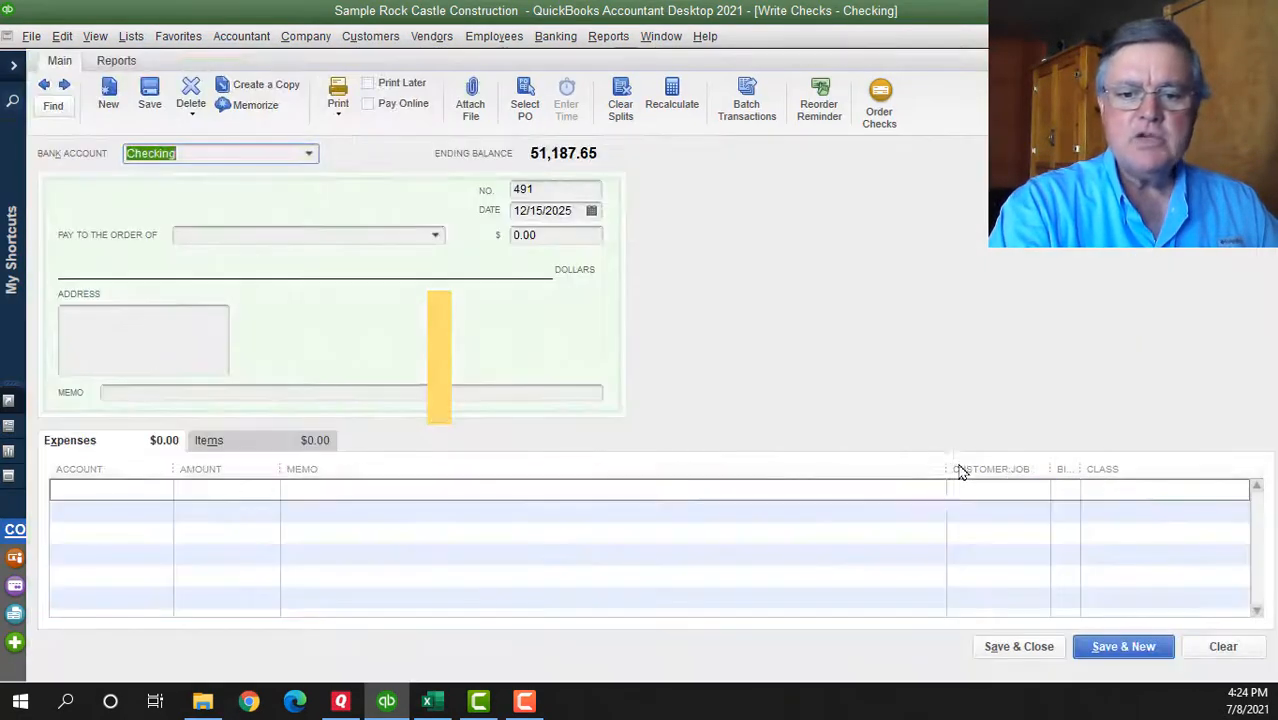
click(1247, 36)
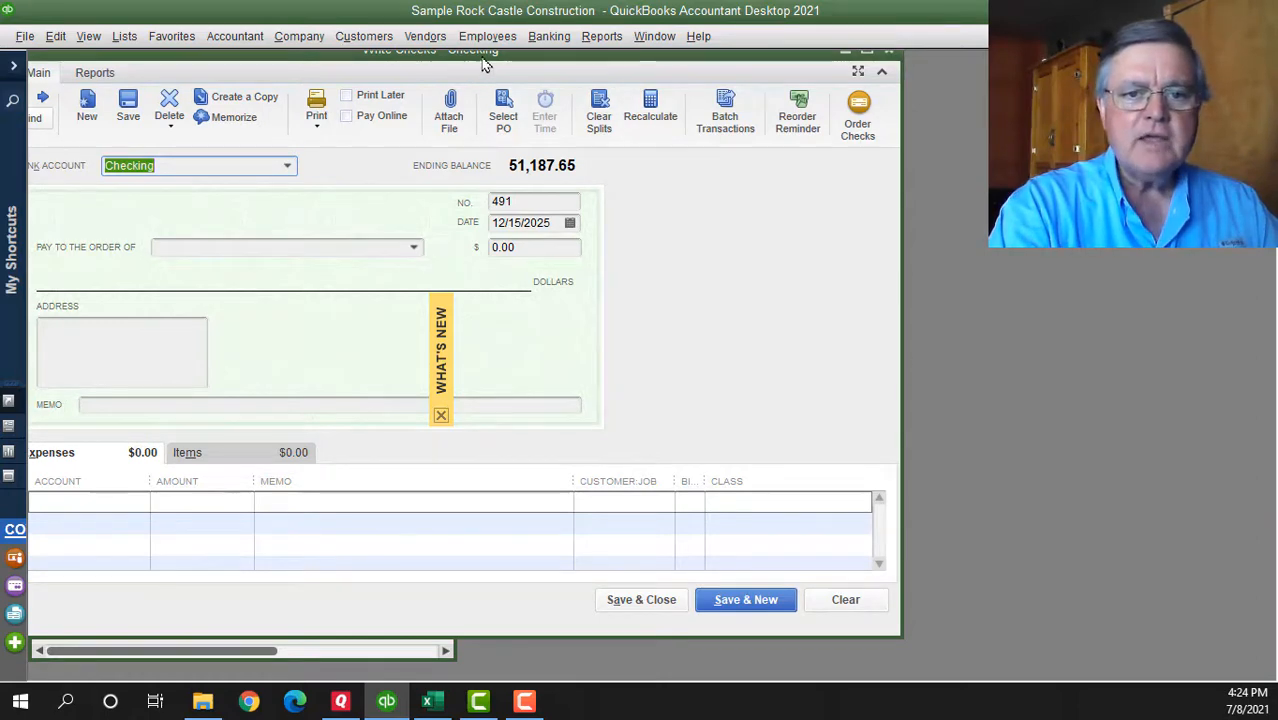
drag(485, 60, 549, 75)
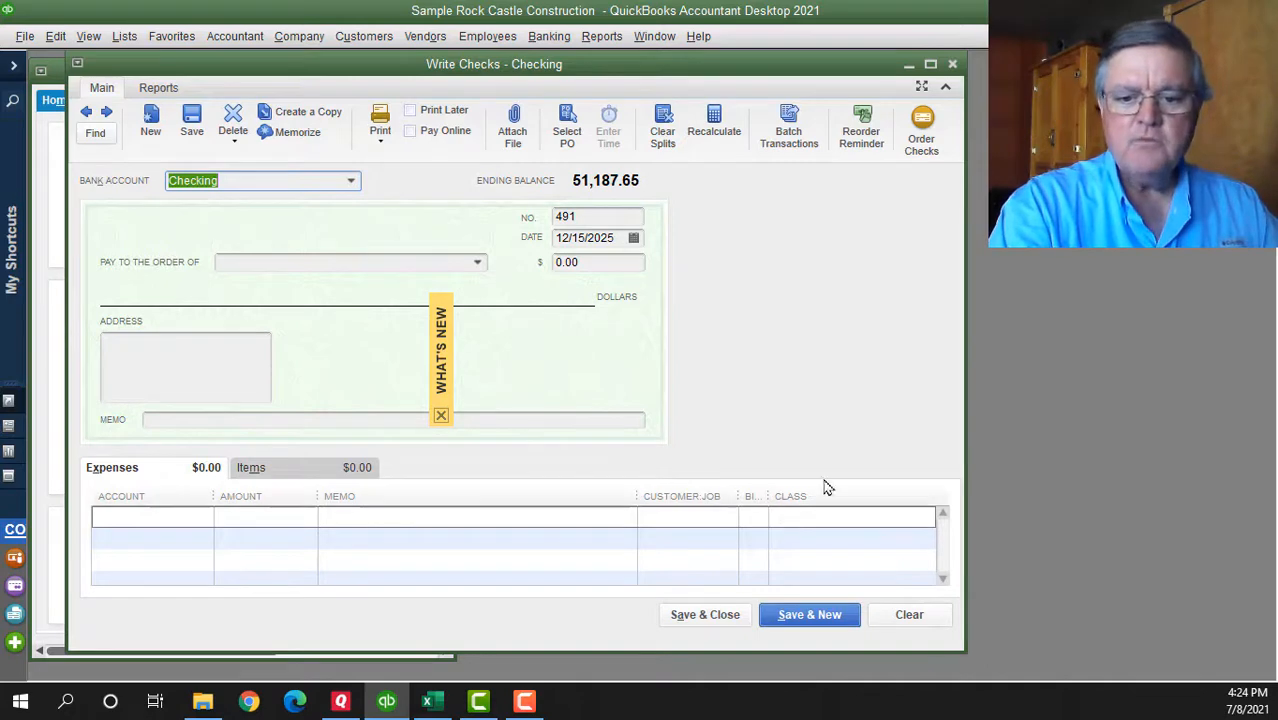
click(838, 520)
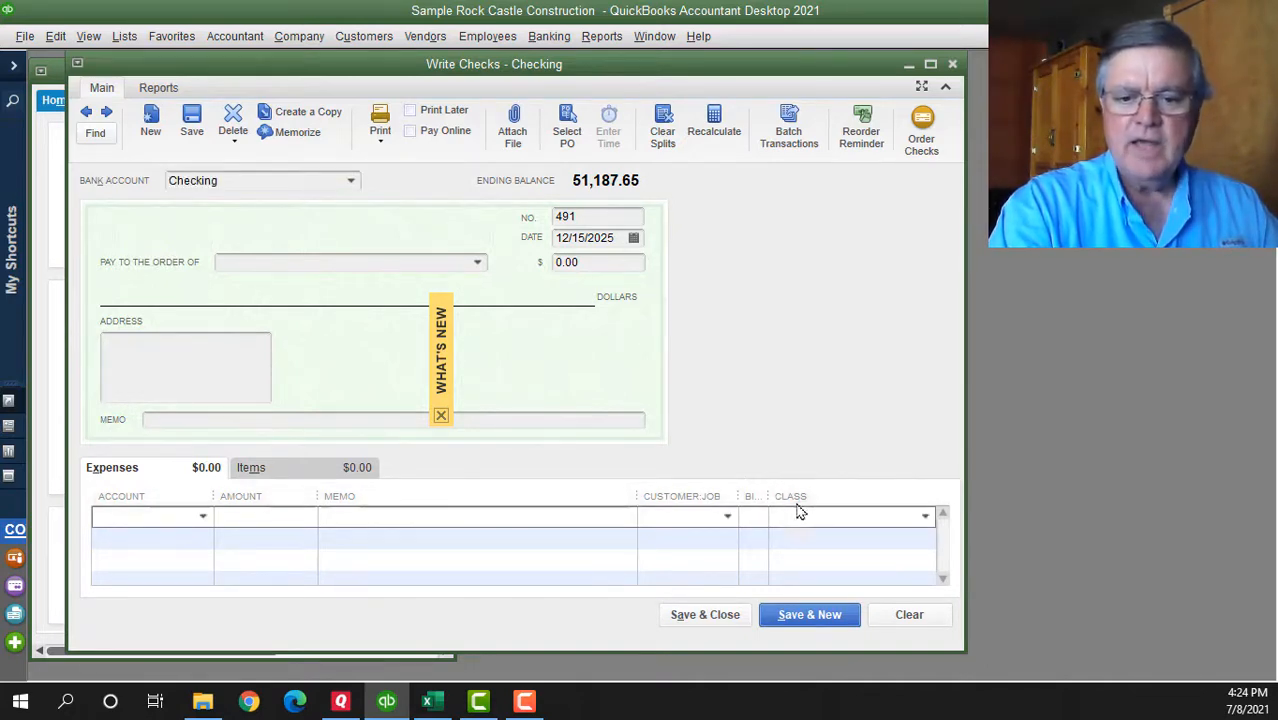
click(926, 517)
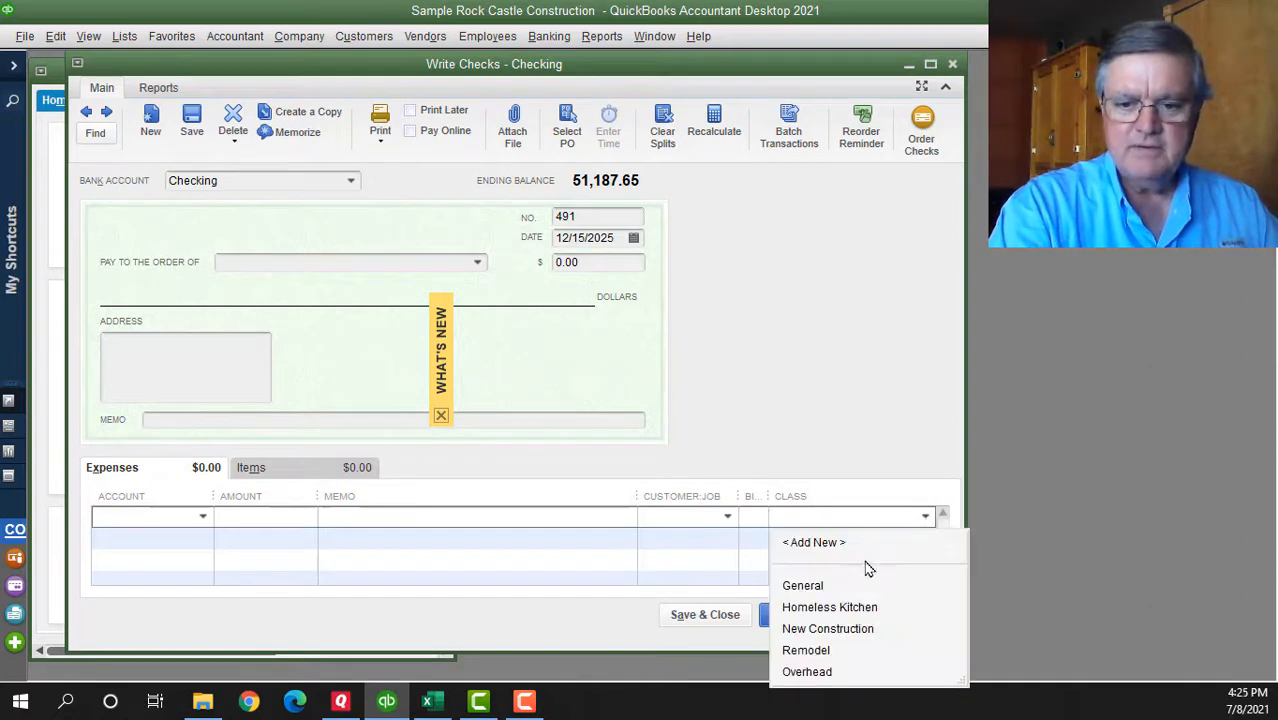
click(806, 590)
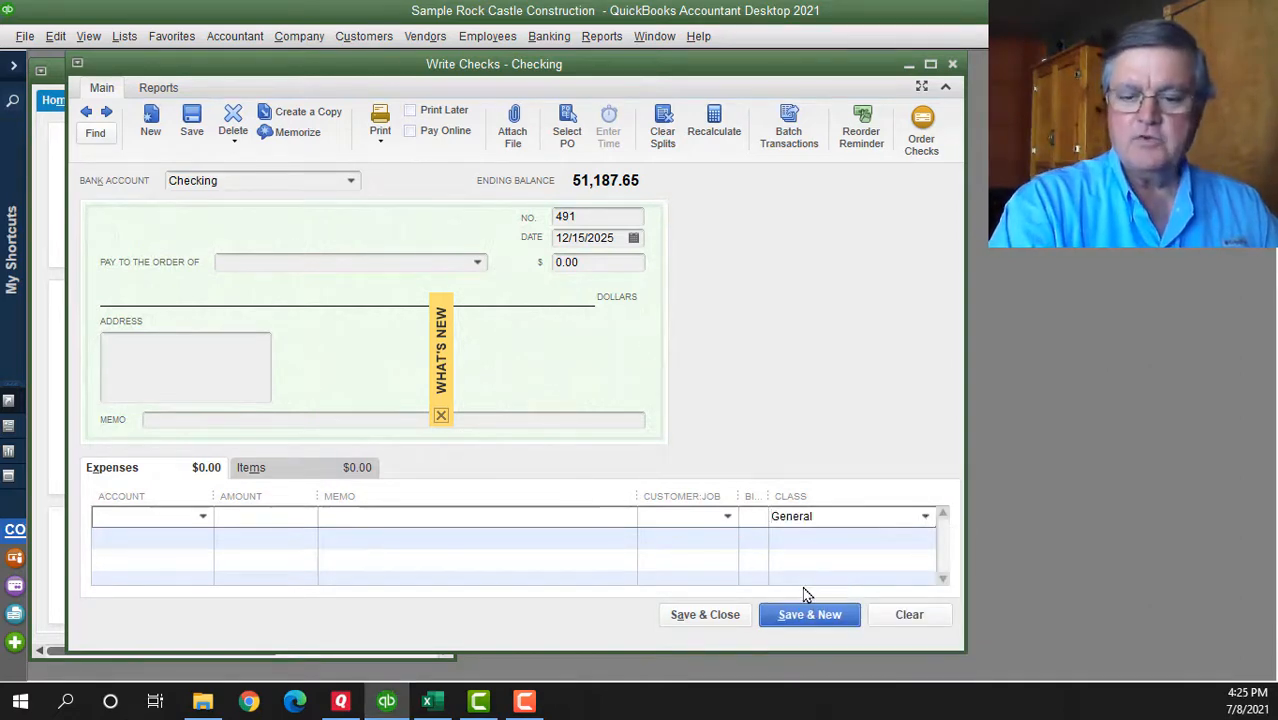
- Clear the class from the check's first expense line and close the check without saving it
click(860, 520)
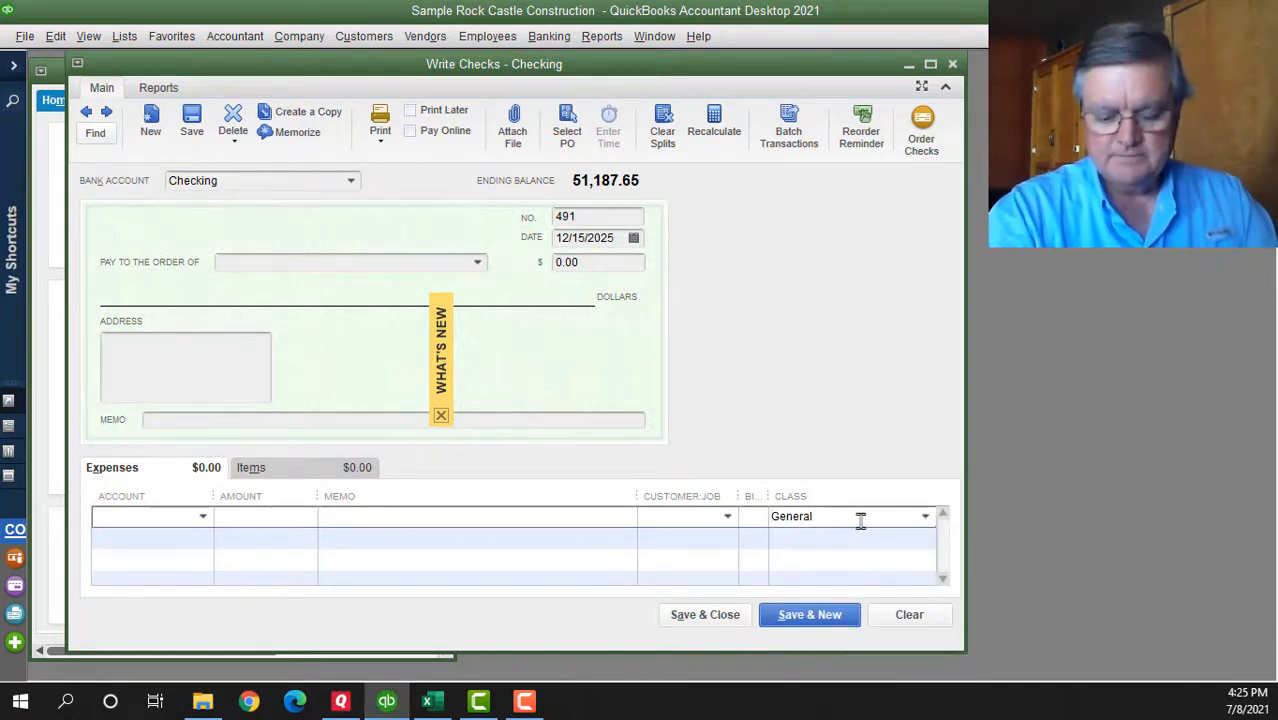
key(BackSpace)
key(BackSpace)
key(BackSpace)
key(BackSpace)
key(BackSpace)
key(BackSpace)
key(BackSpace)
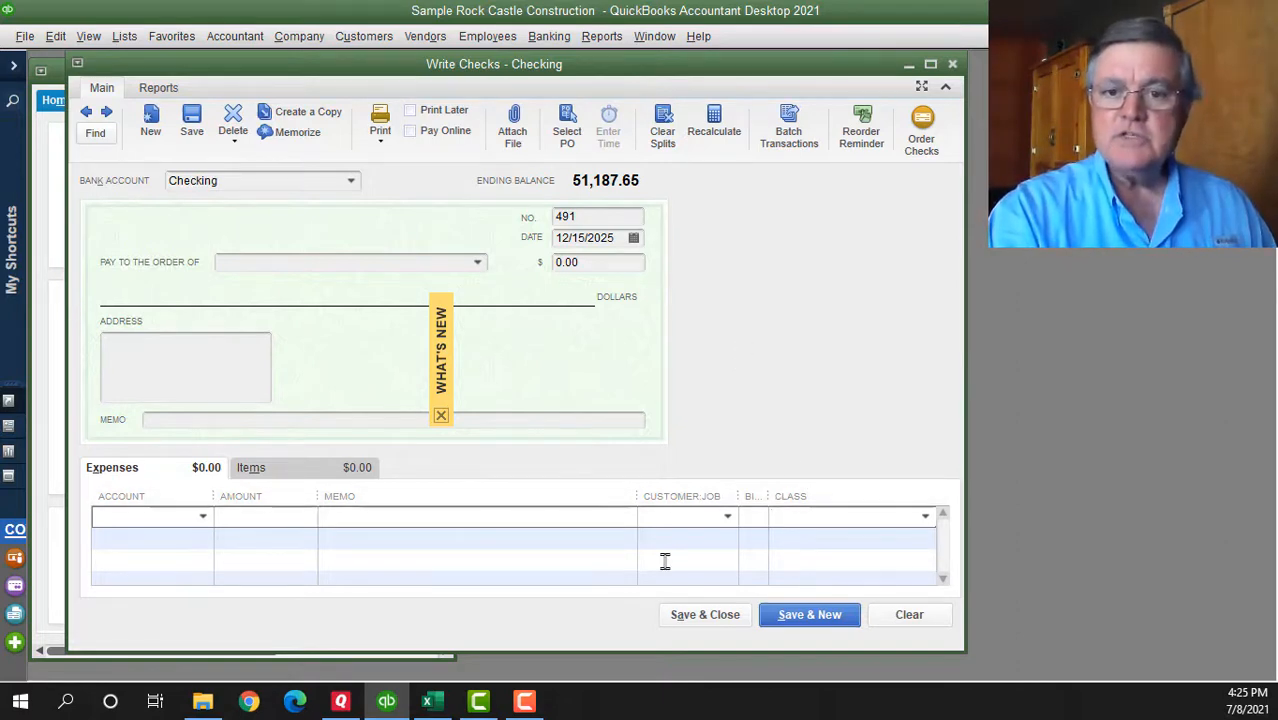
click(953, 65)
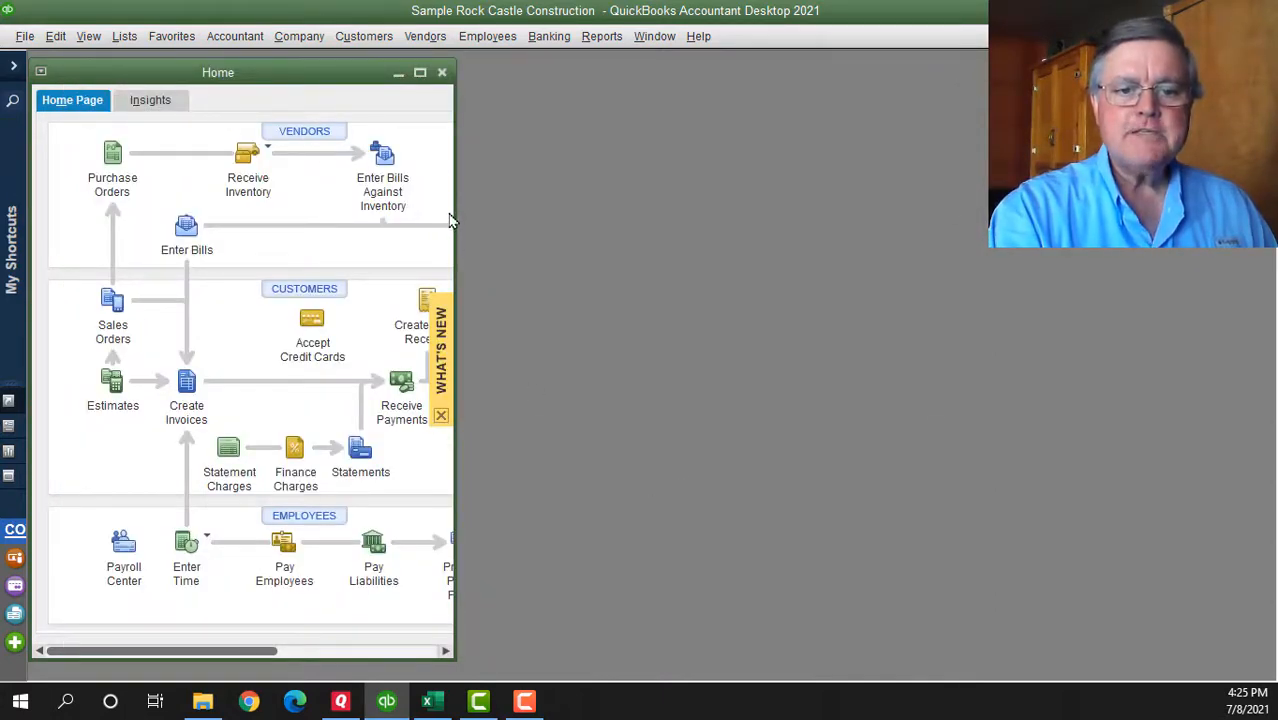
- Widen the Home window, open a blank bank deposit form and reposition it on the screen
drag(455, 213, 1228, 286)
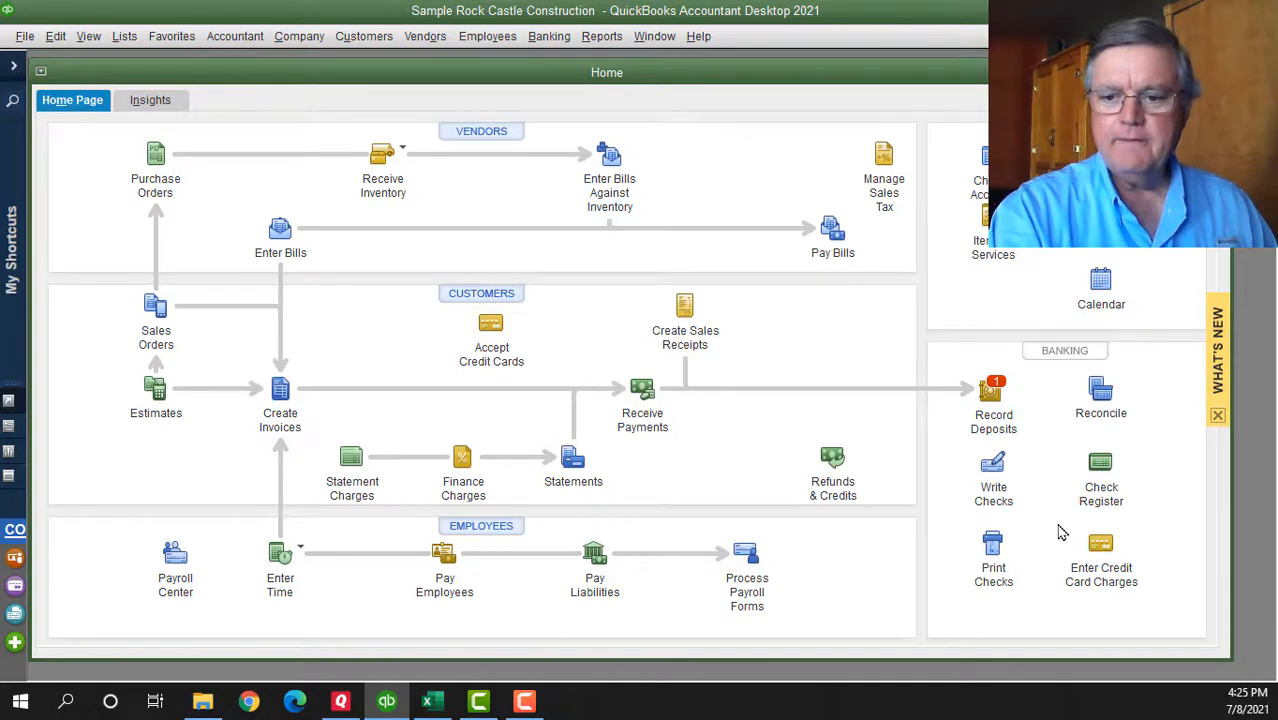
click(549, 36)
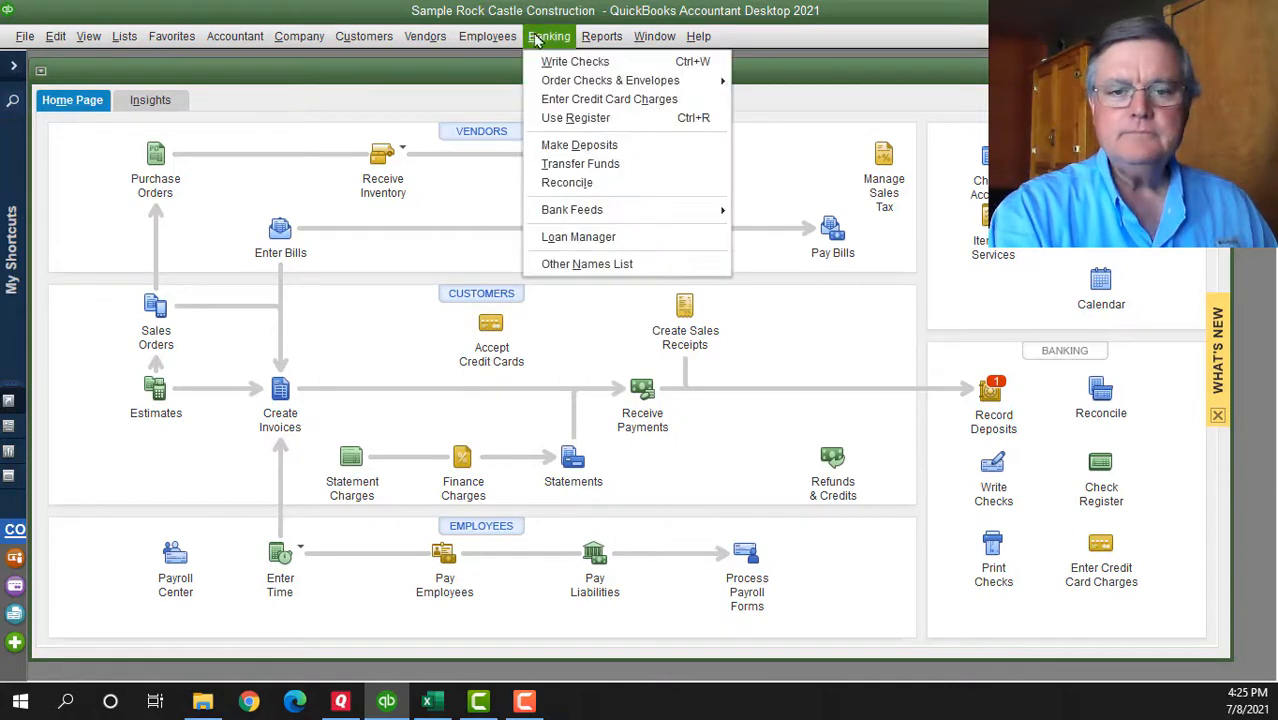
click(582, 145)
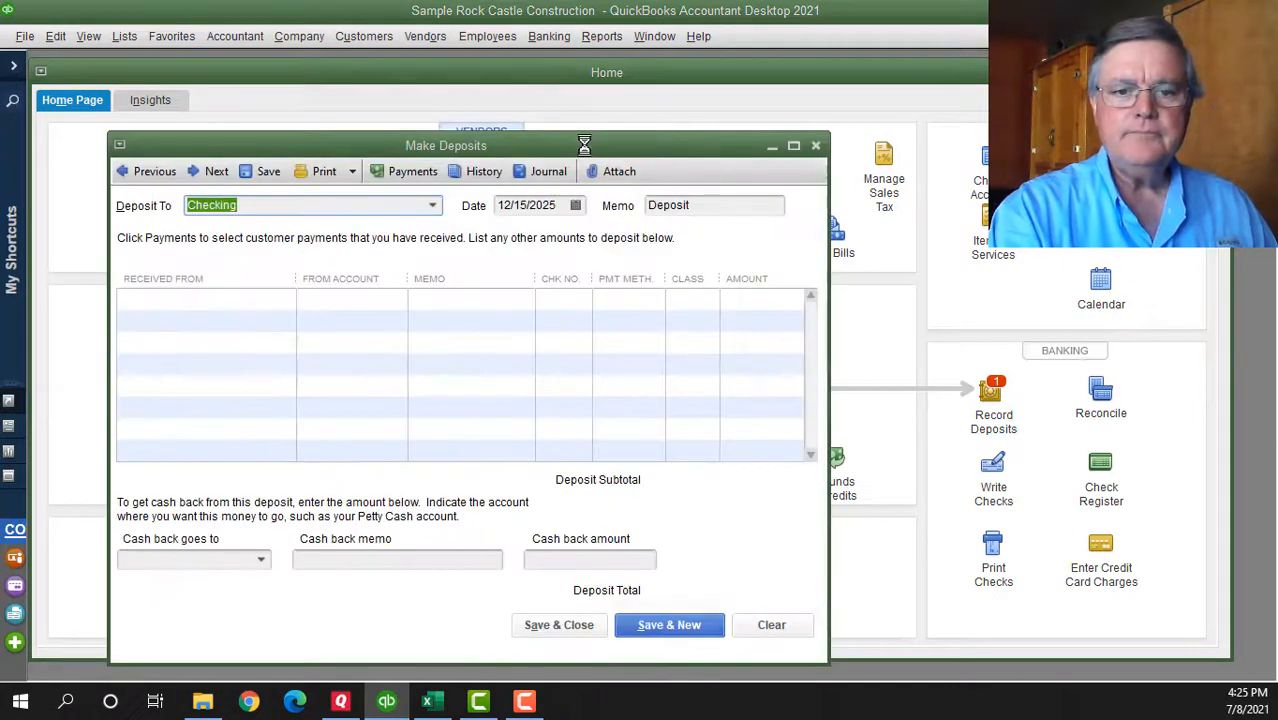
click(835, 634)
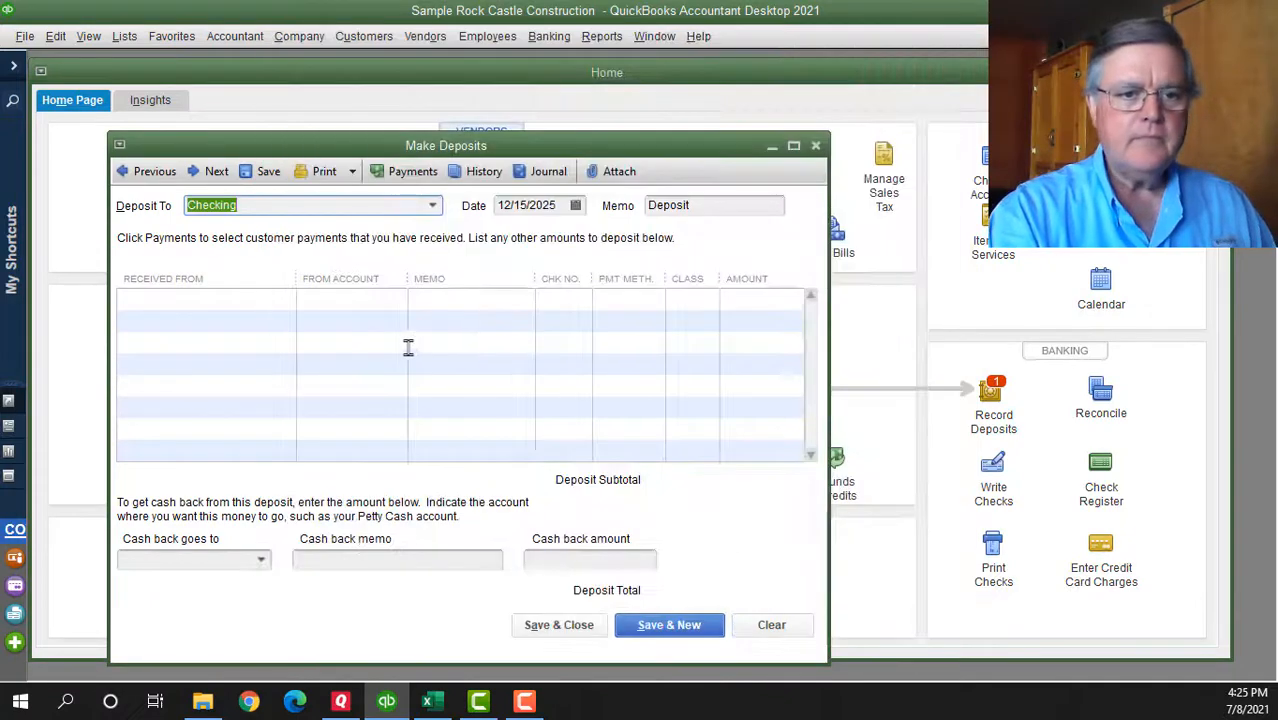
drag(380, 148, 428, 107)
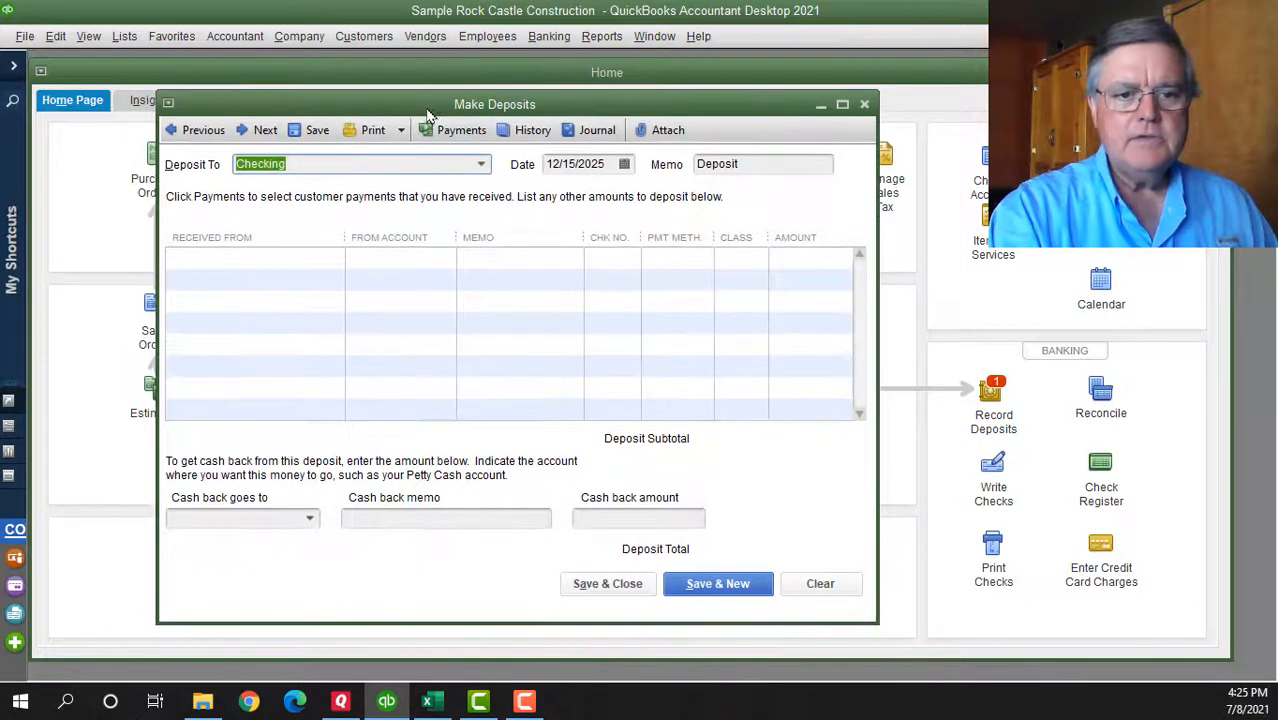
- Enter the deposit's first line from the Donations account with an amount of 3,000.00
click(269, 259)
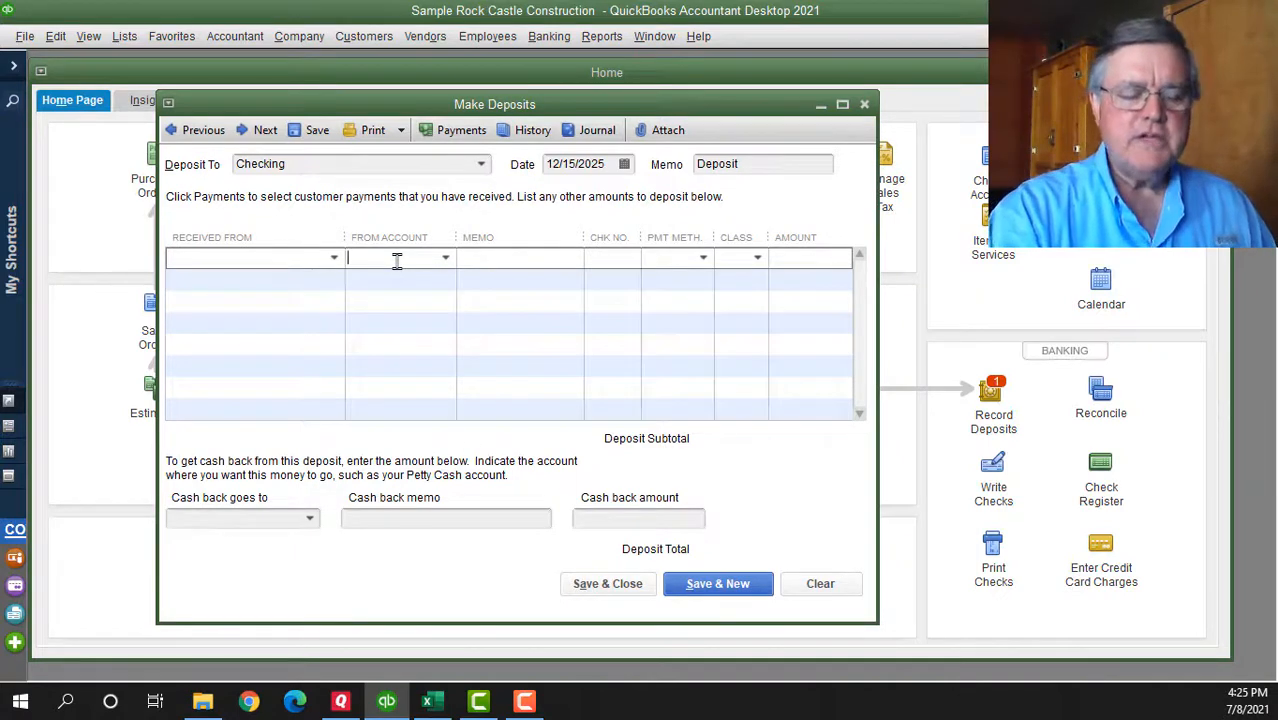
text(Don)
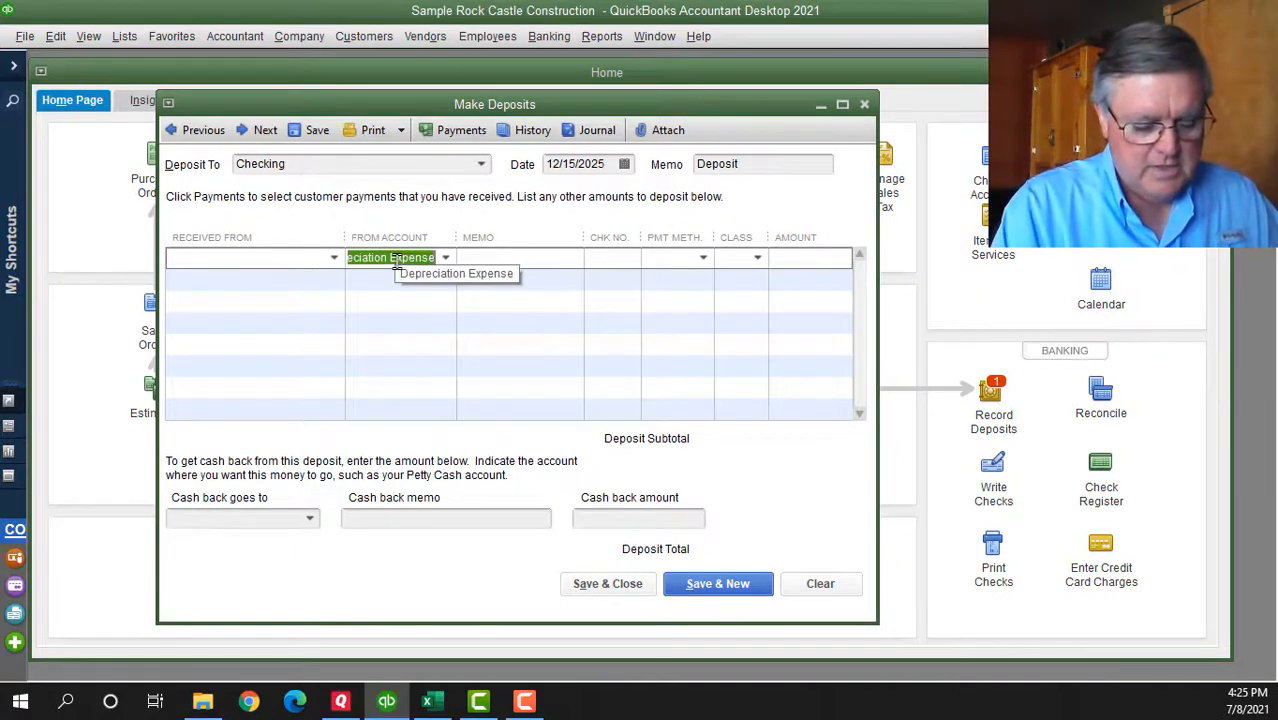
text(ati)
text(ons)
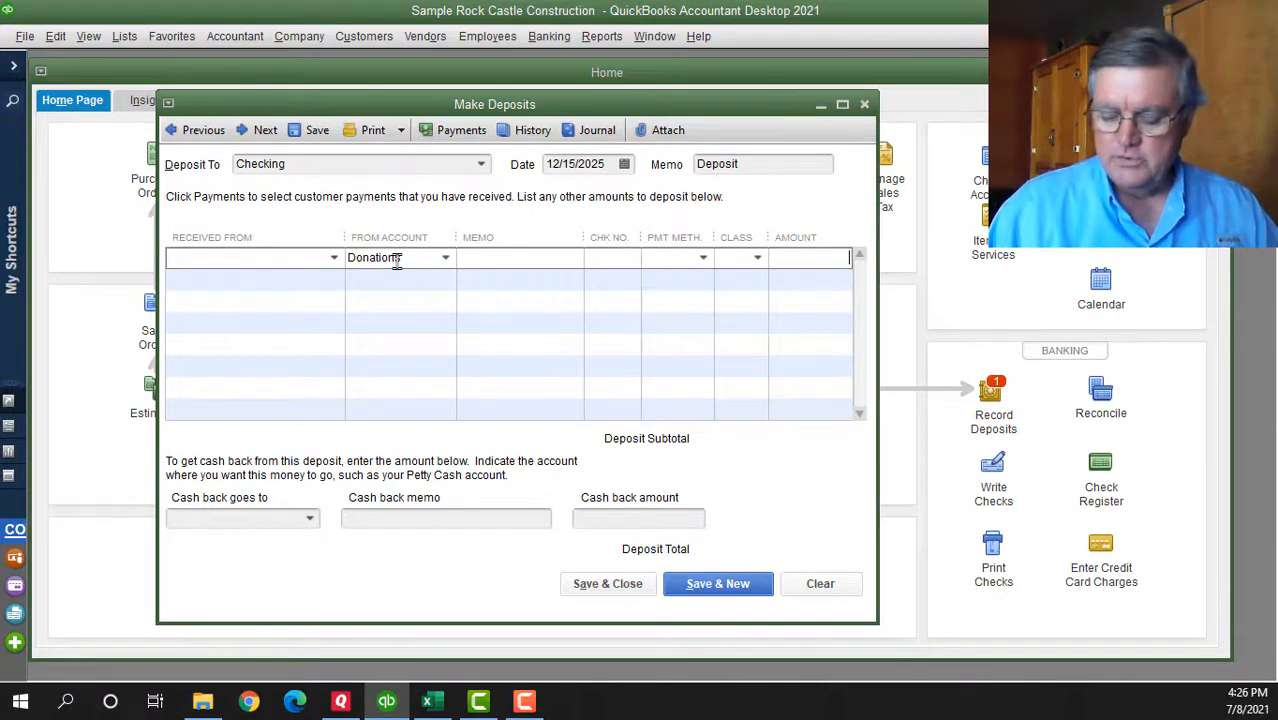
text(000.)
key(Tab)
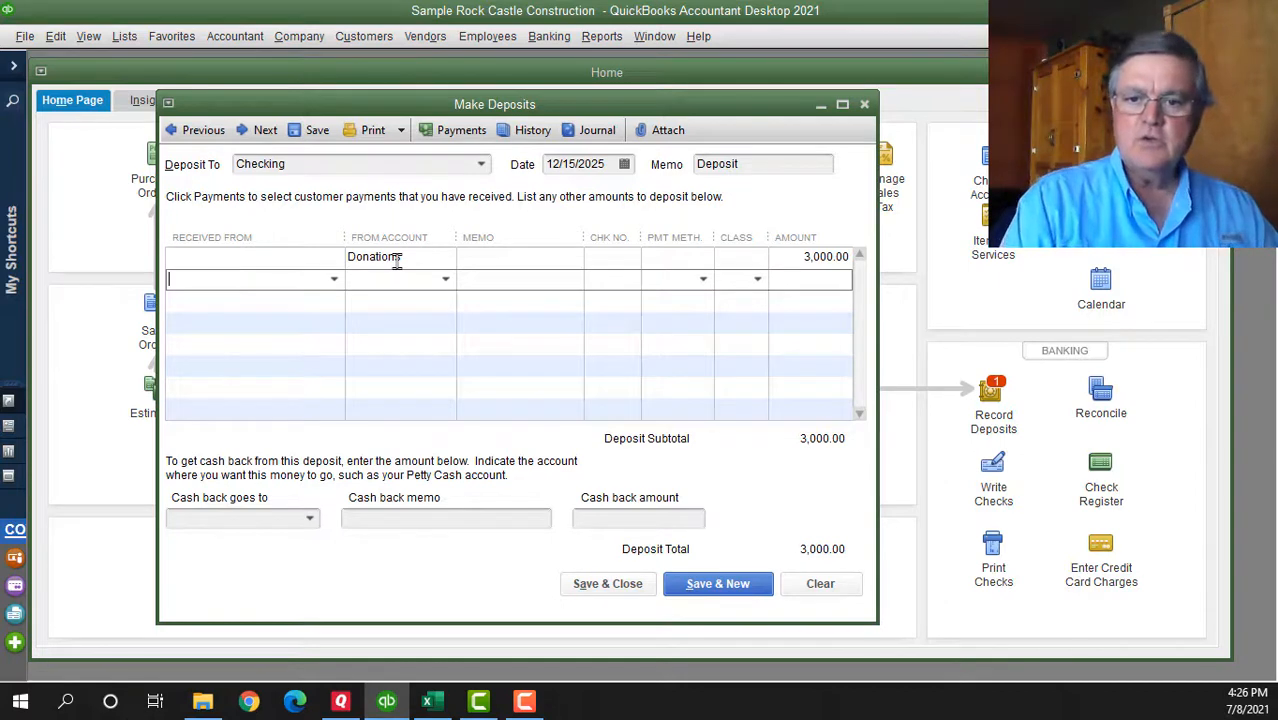
- Assign the General class to the deposit's 3,000.00 Donations line
click(720, 257)
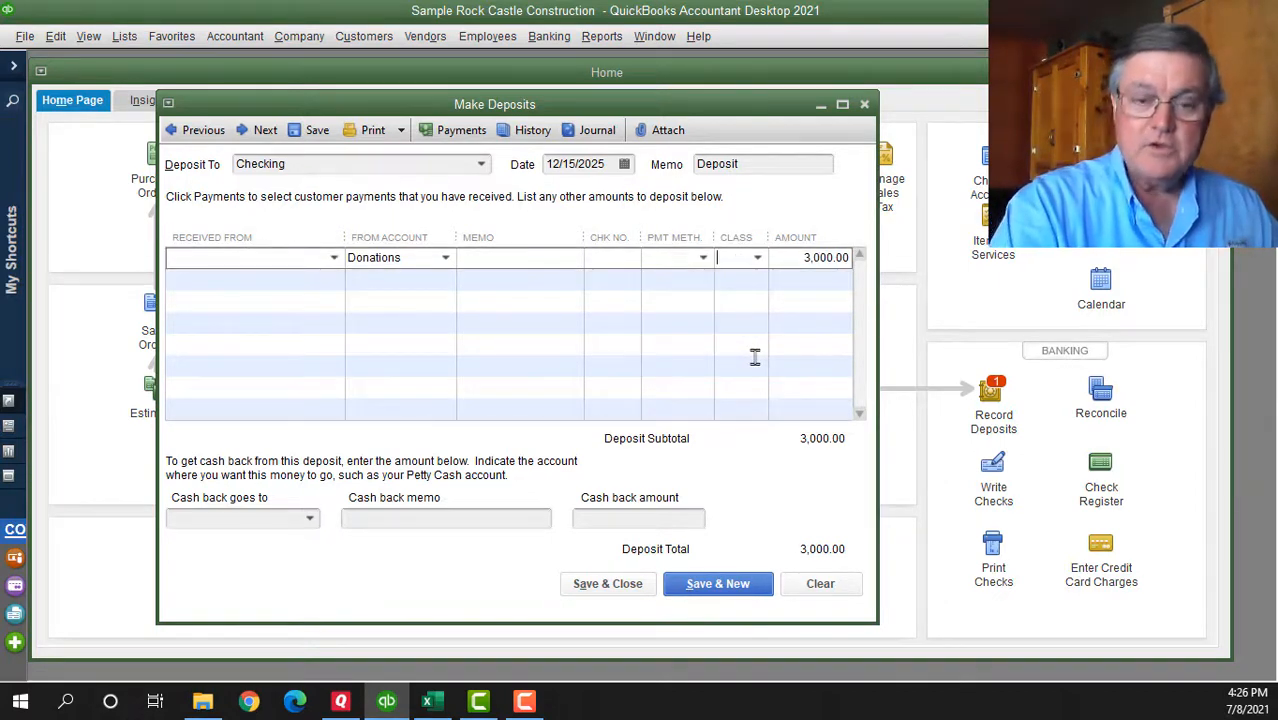
click(758, 258)
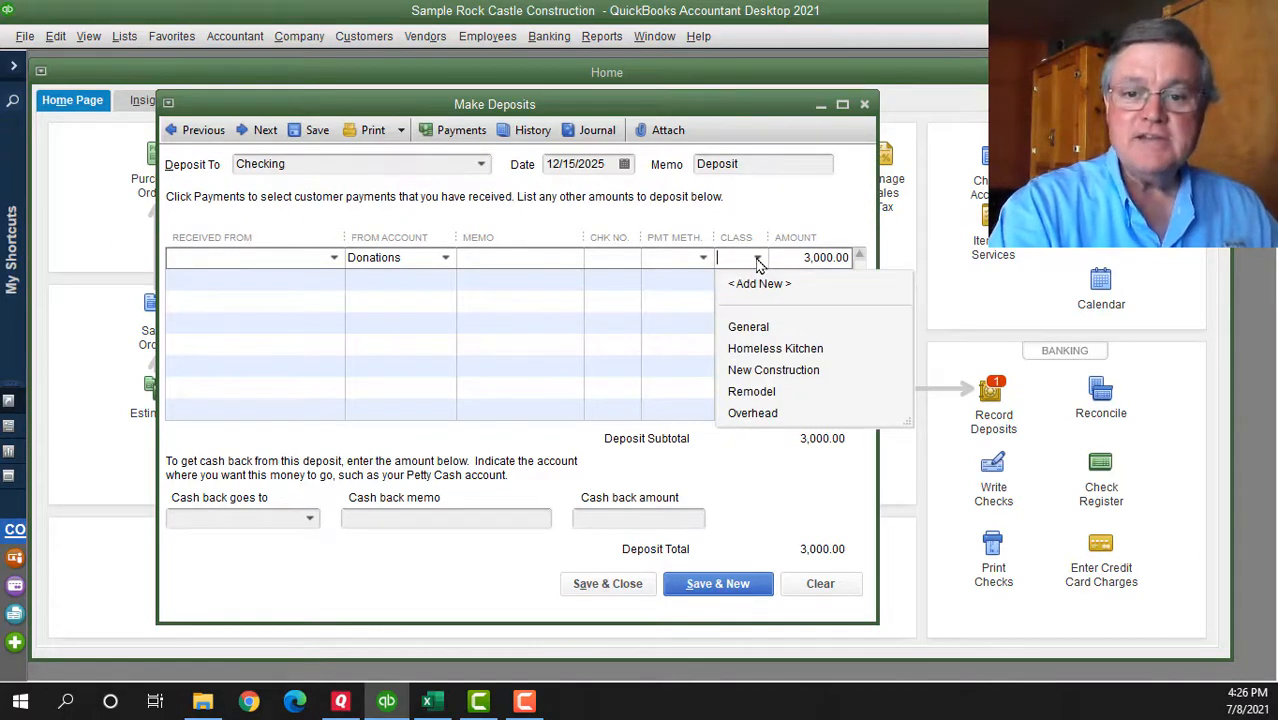
click(766, 329)
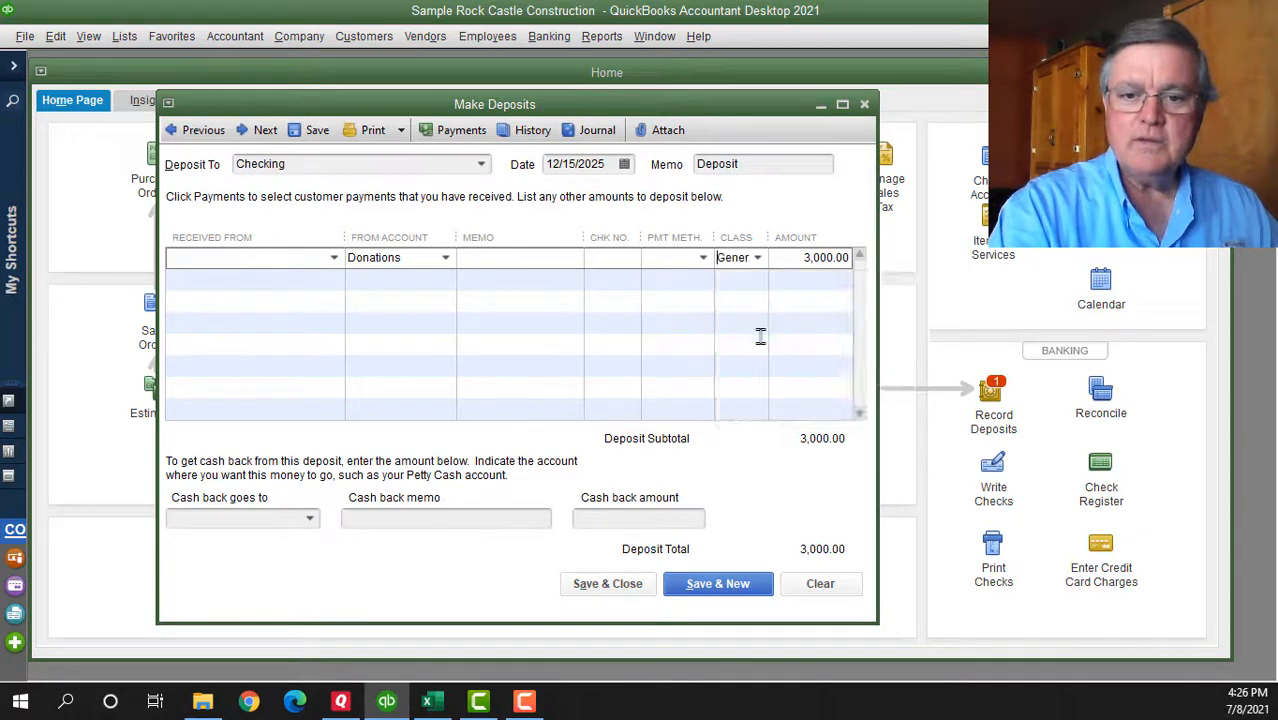
- Start a second deposit line from the Donations account and assign it the Homeless Kitchen class
click(392, 280)
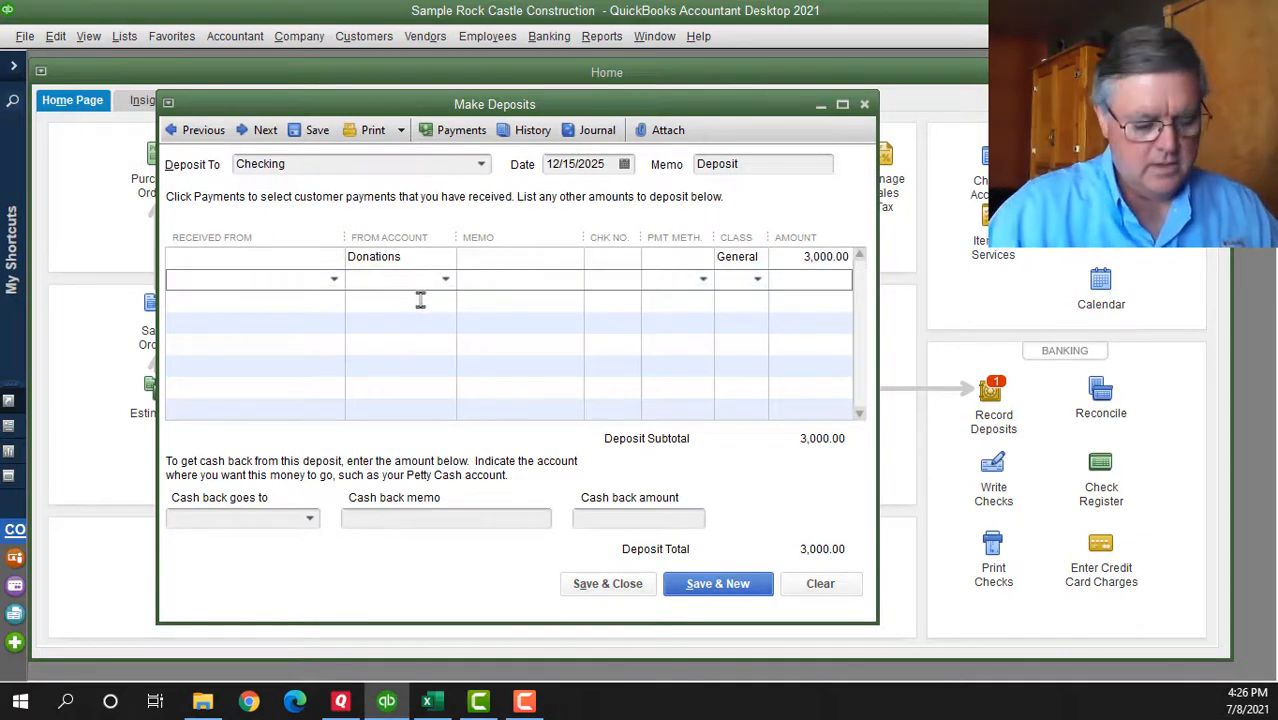
text(Dona)
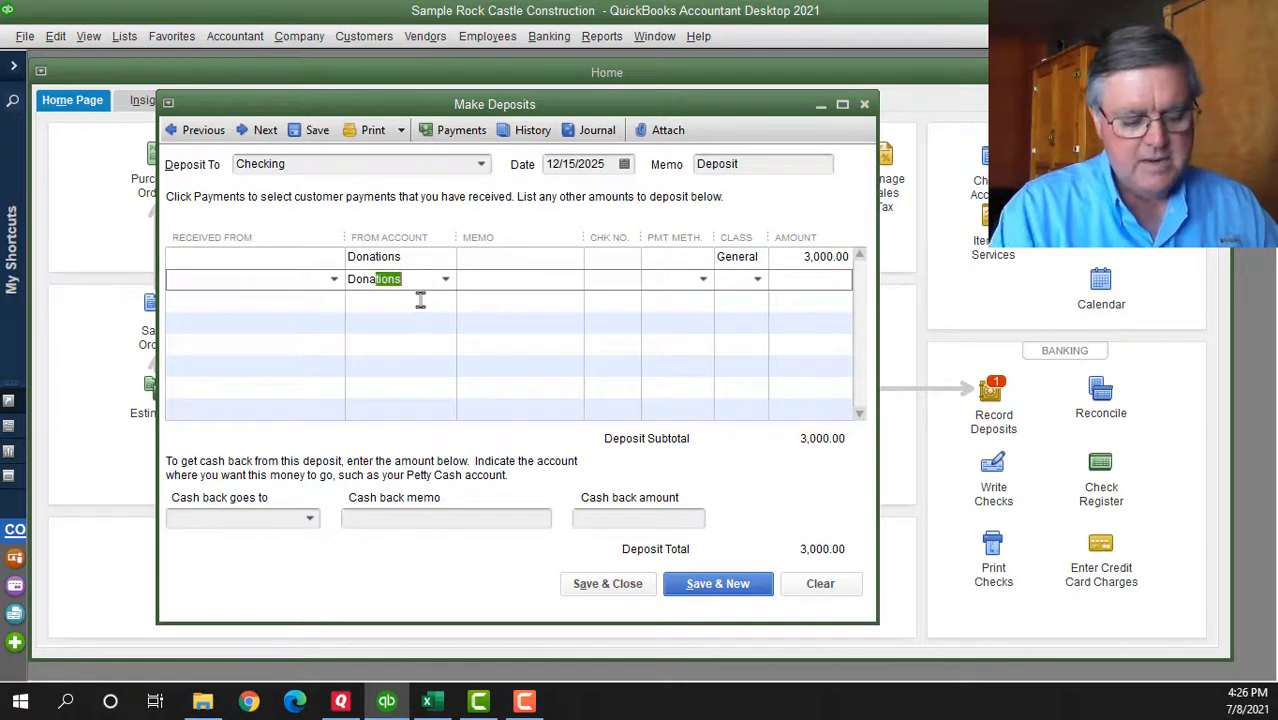
text(tions)
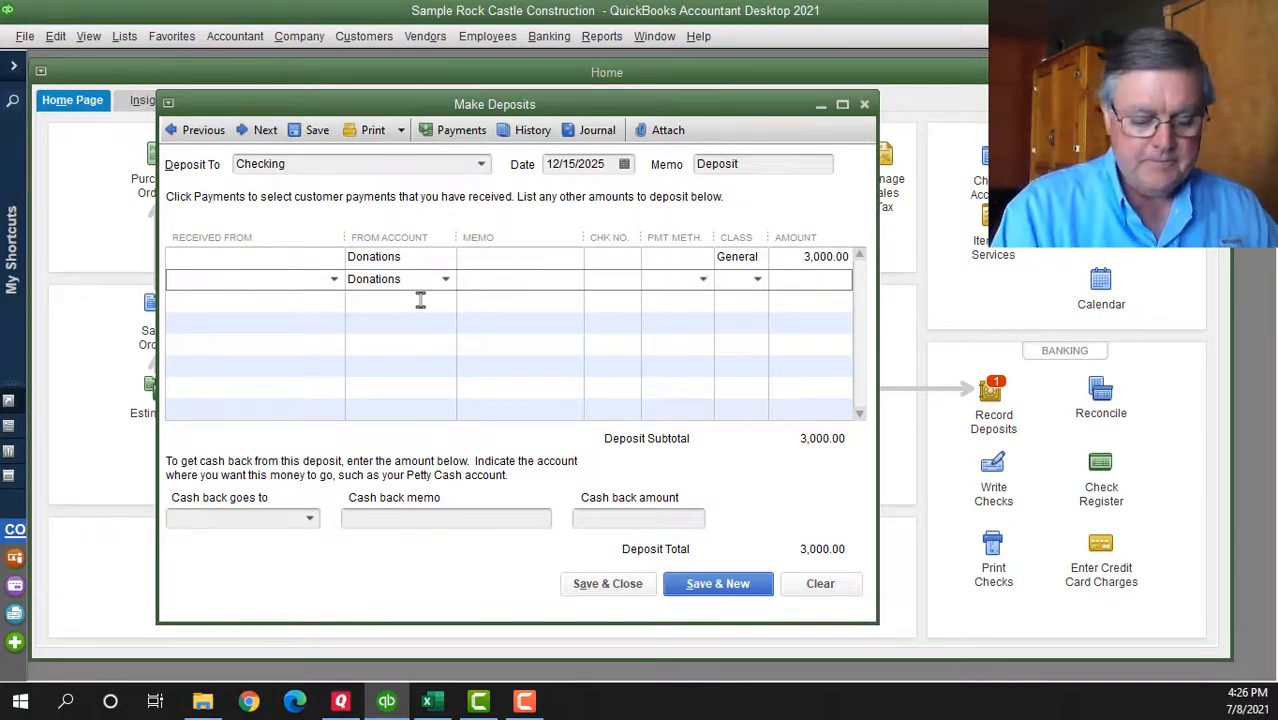
text(k)
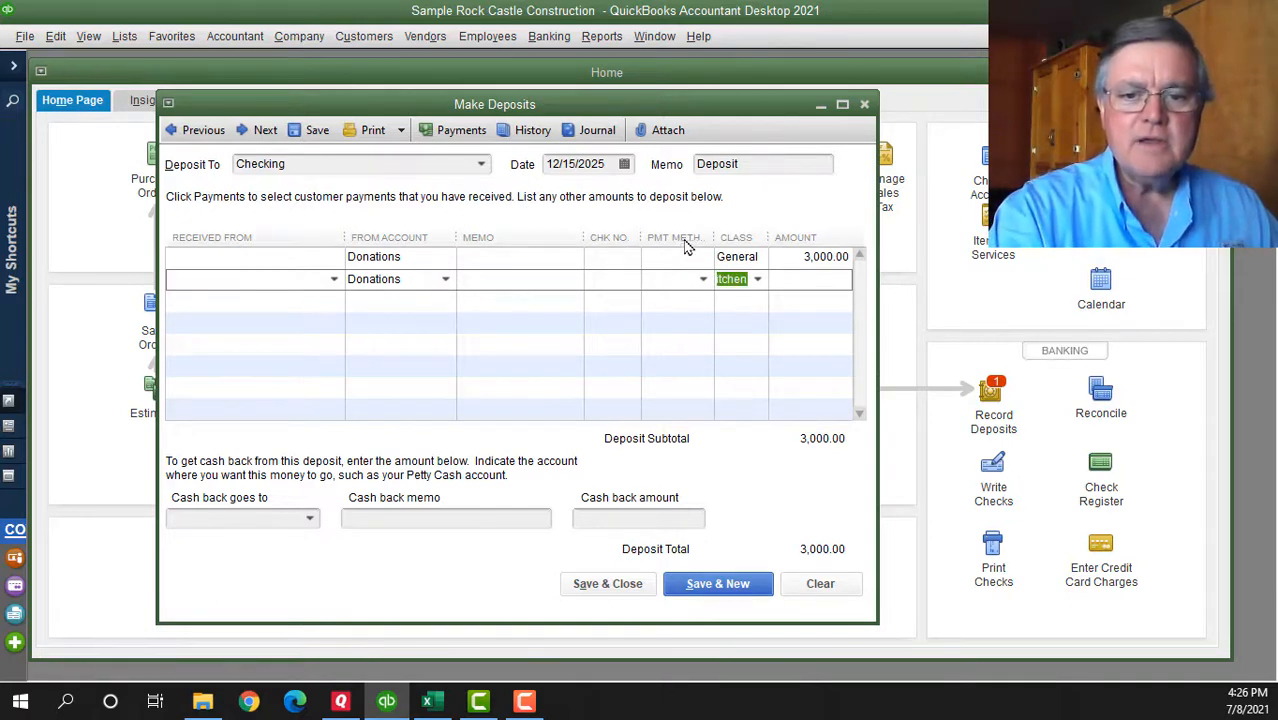
- Widen the deposit window and narrow the columns beside Class, including Memo, so the full class names fit
drag(712, 236, 667, 240)
key(Tab)
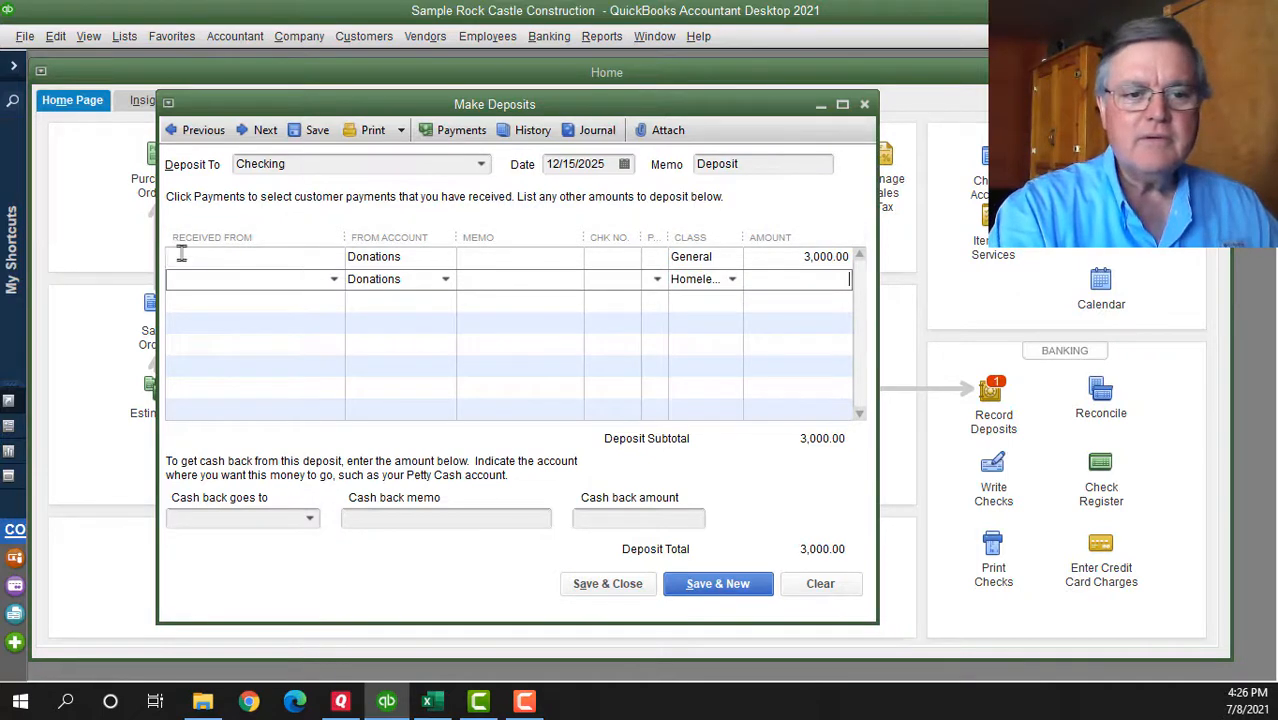
drag(348, 242, 213, 240)
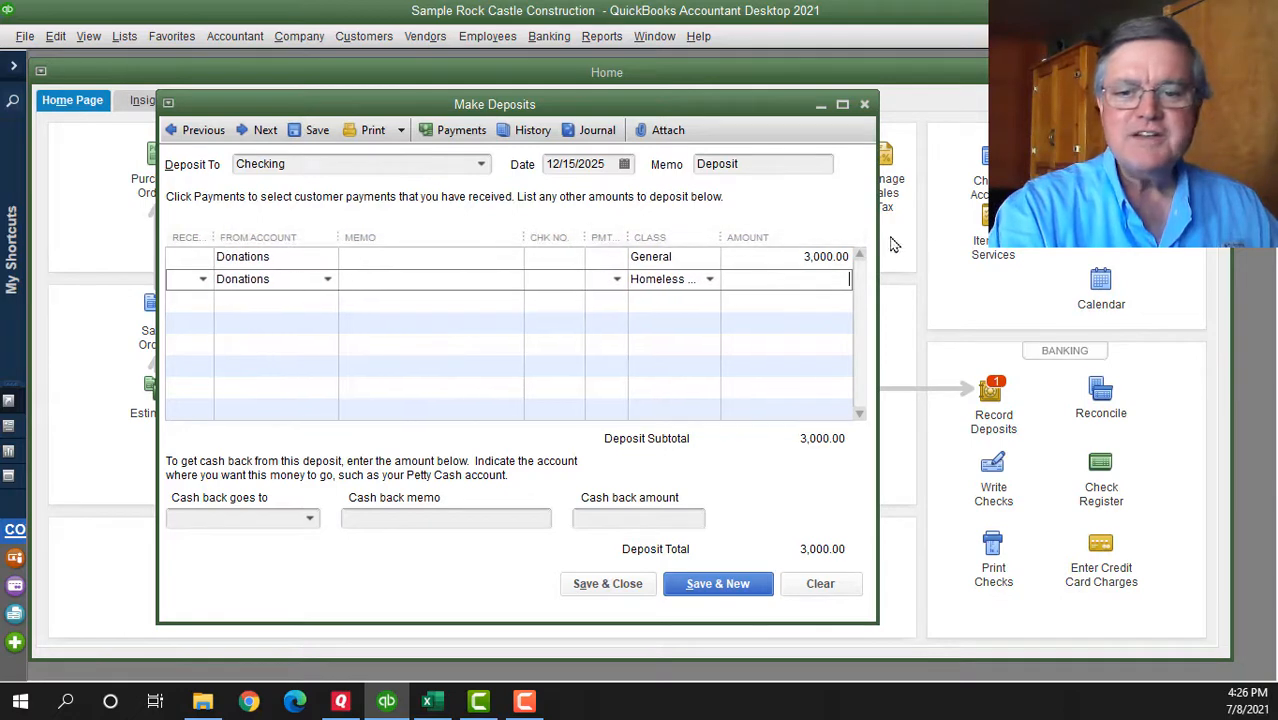
drag(877, 240, 997, 241)
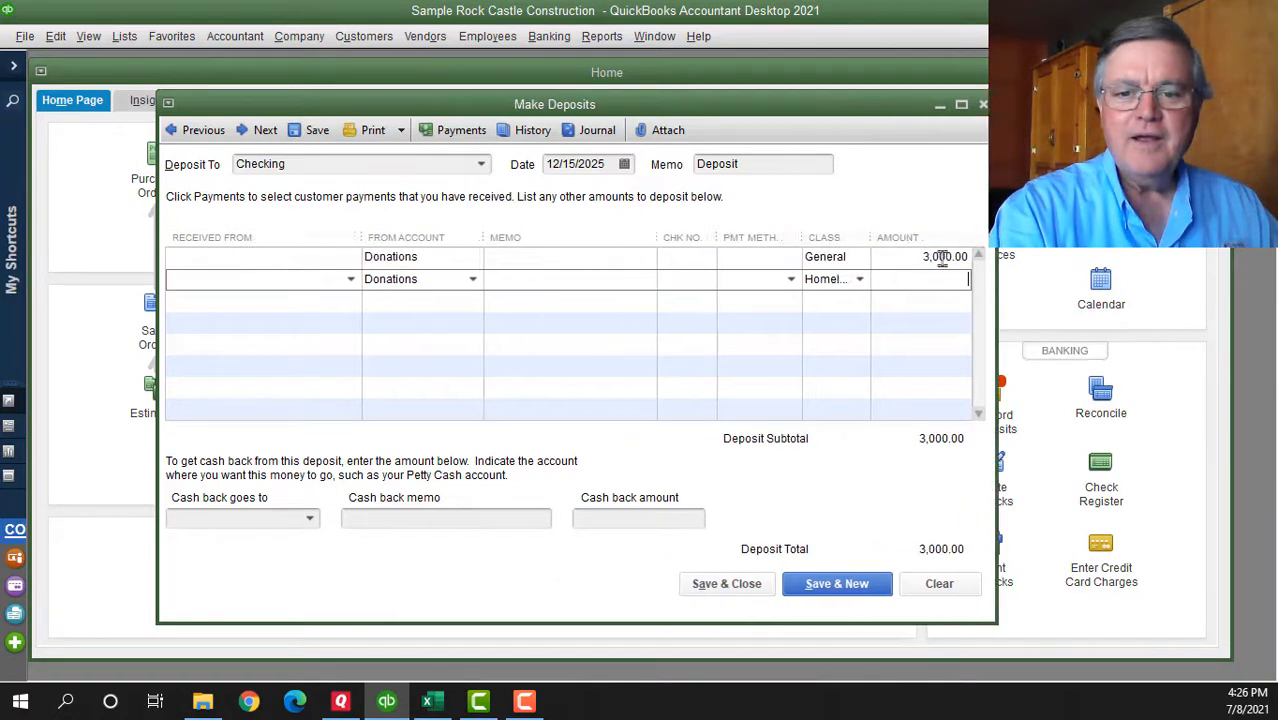
drag(805, 237, 520, 241)
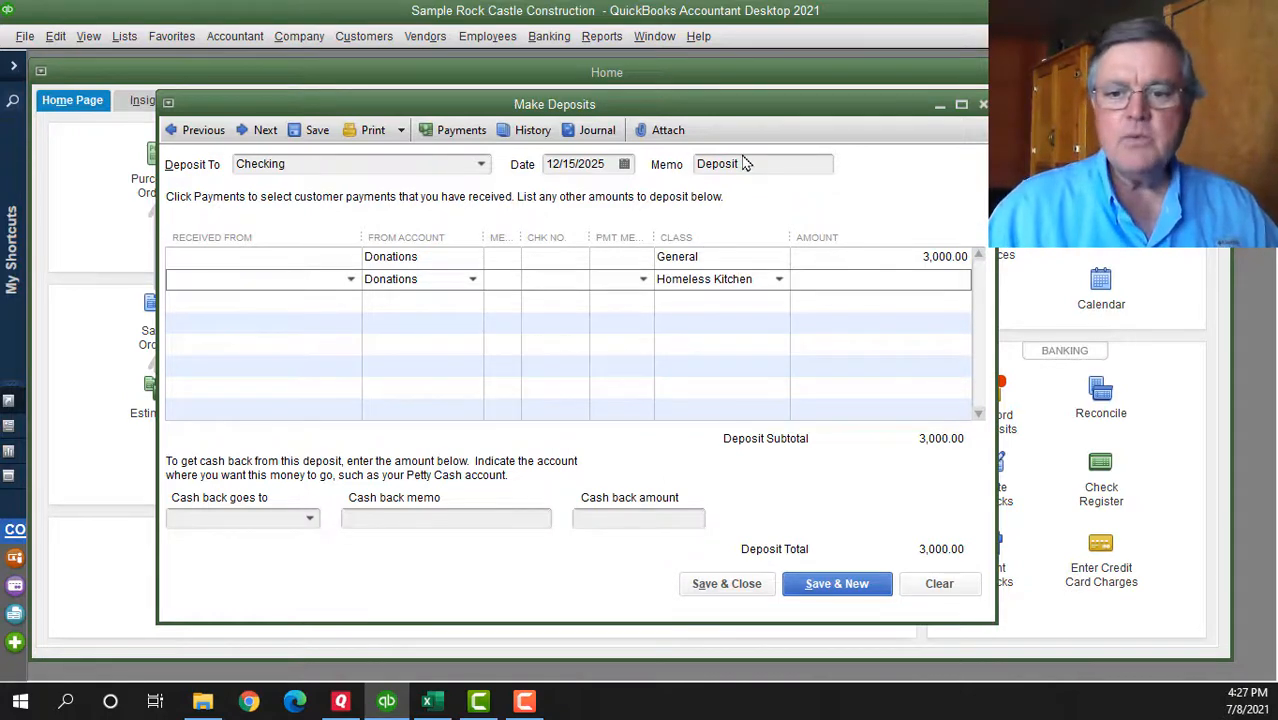
- Set the Homeless Kitchen line's amount to 1,500.00, then save and close the deposit
text(00)
key(Tab)
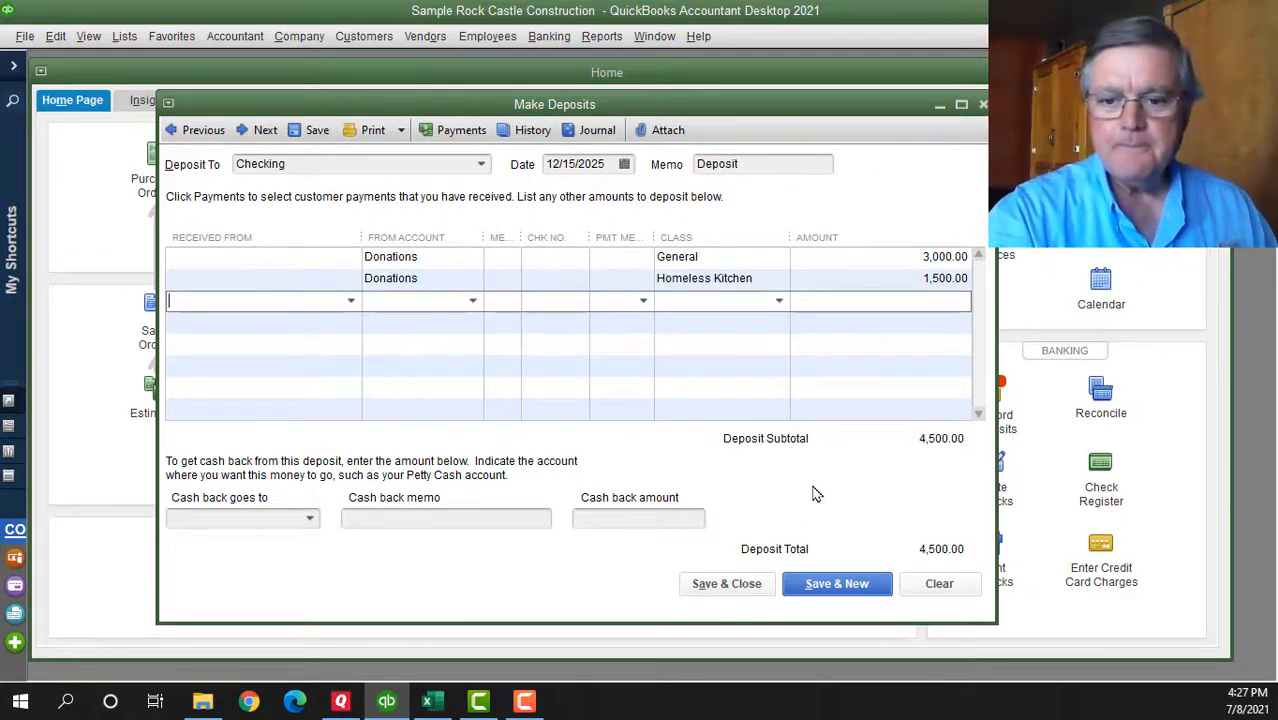
click(745, 583)
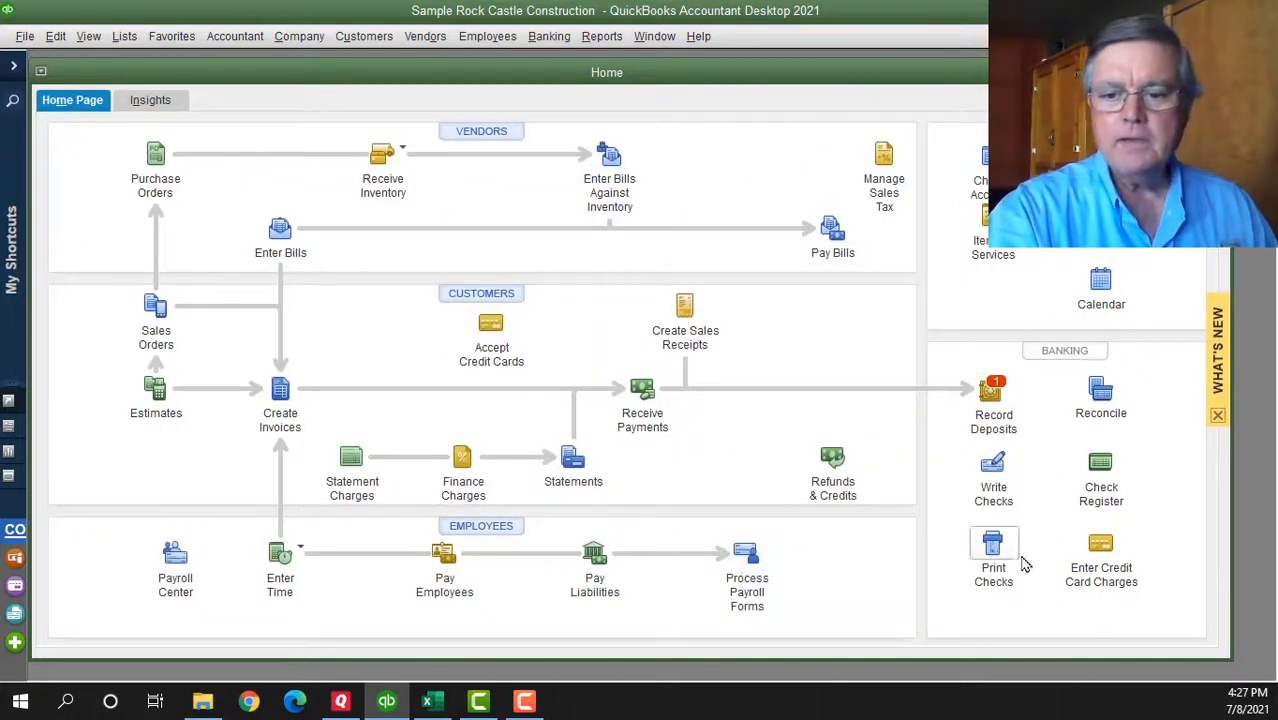
click(992, 420)
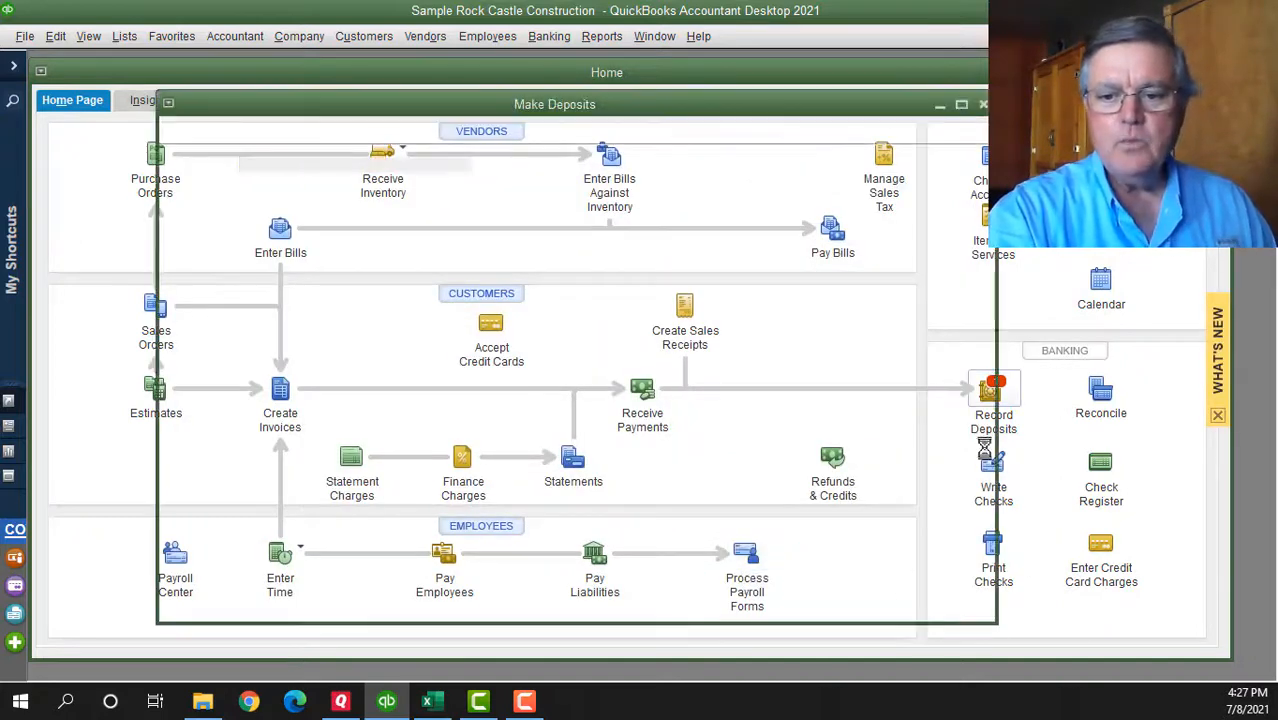
key(Escape)
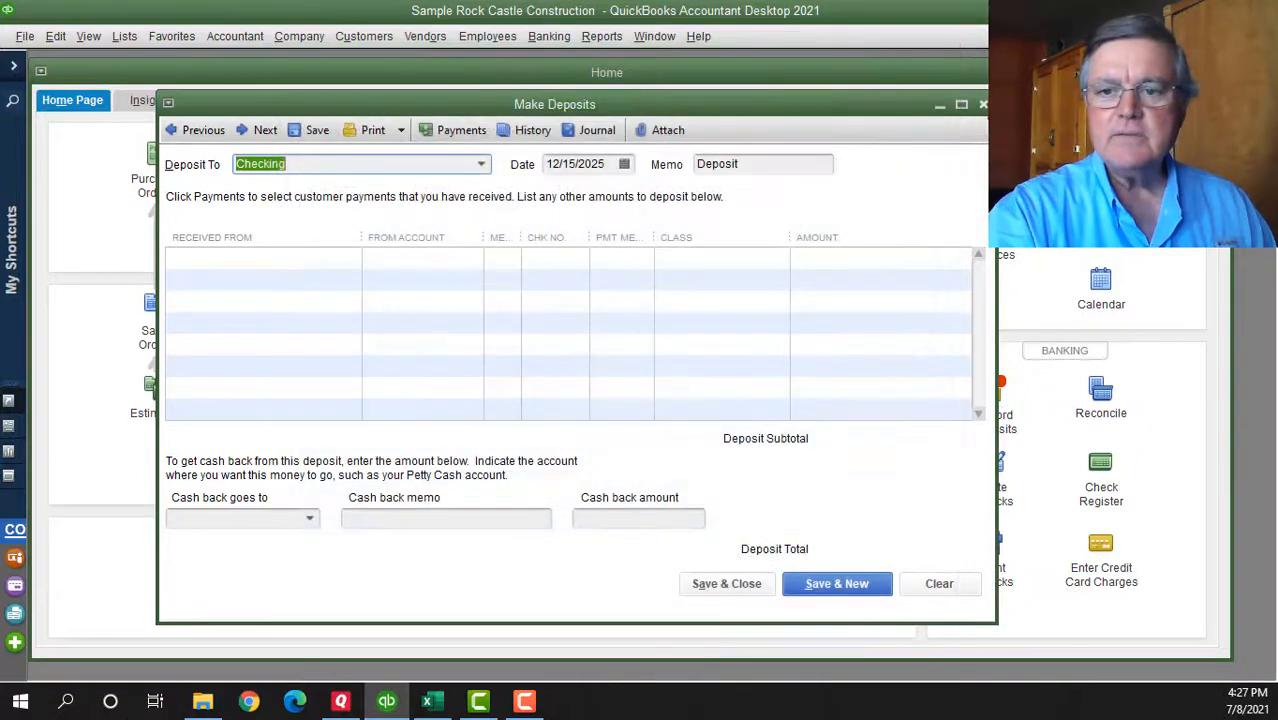
click(981, 101)
- Open a new check from Checking for 1,850.00 and charge its first expense line to Food Purchases
click(1000, 488)
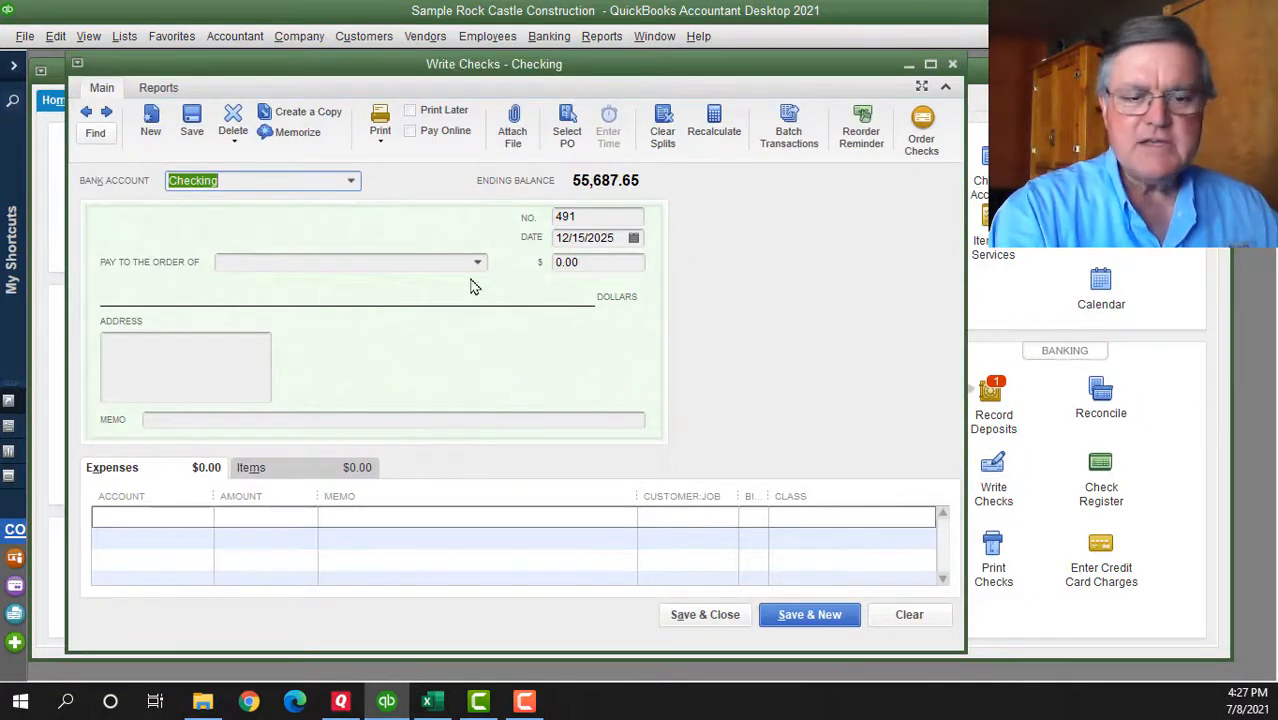
click(578, 261)
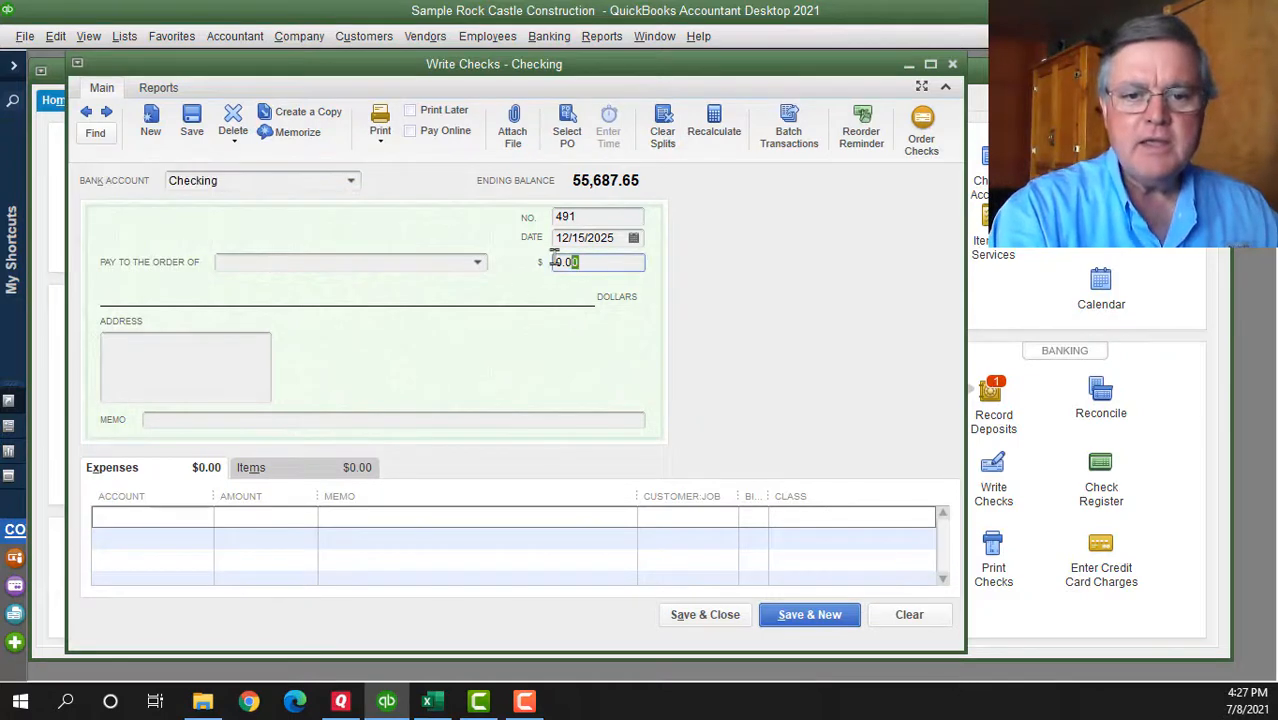
text(185)
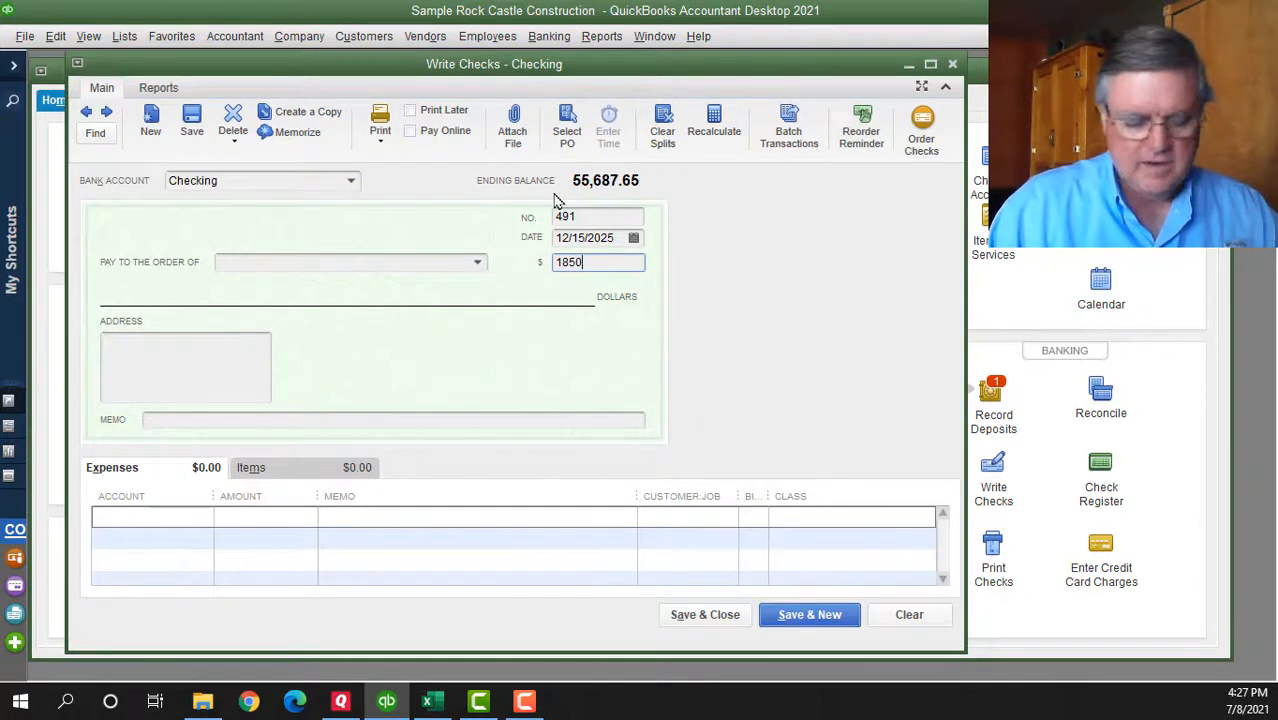
key(Tab)
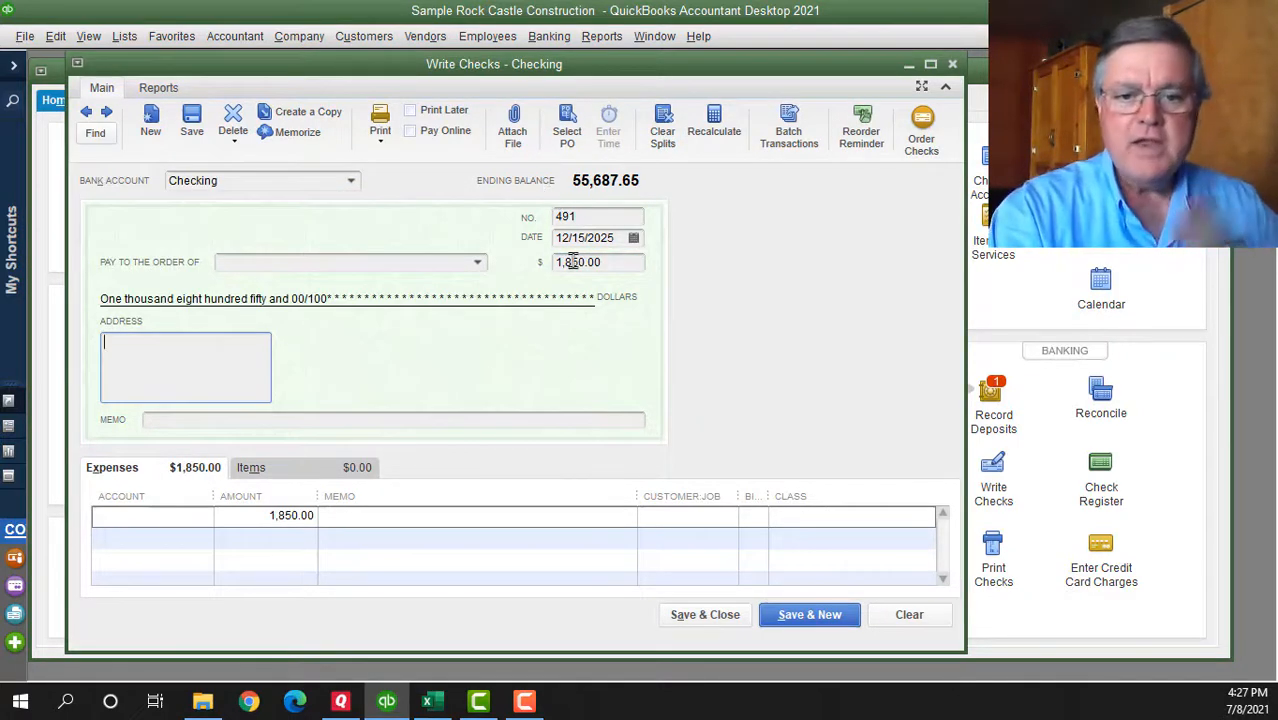
click(157, 517)
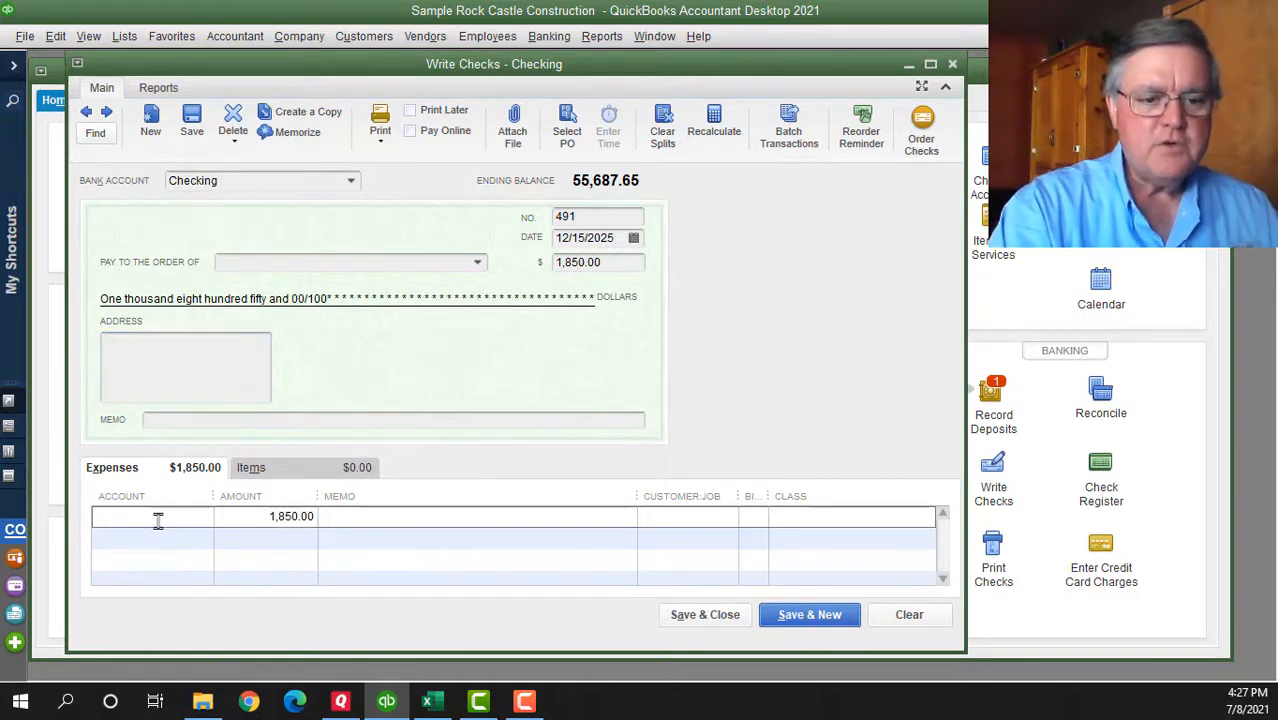
text(Food Purchases)
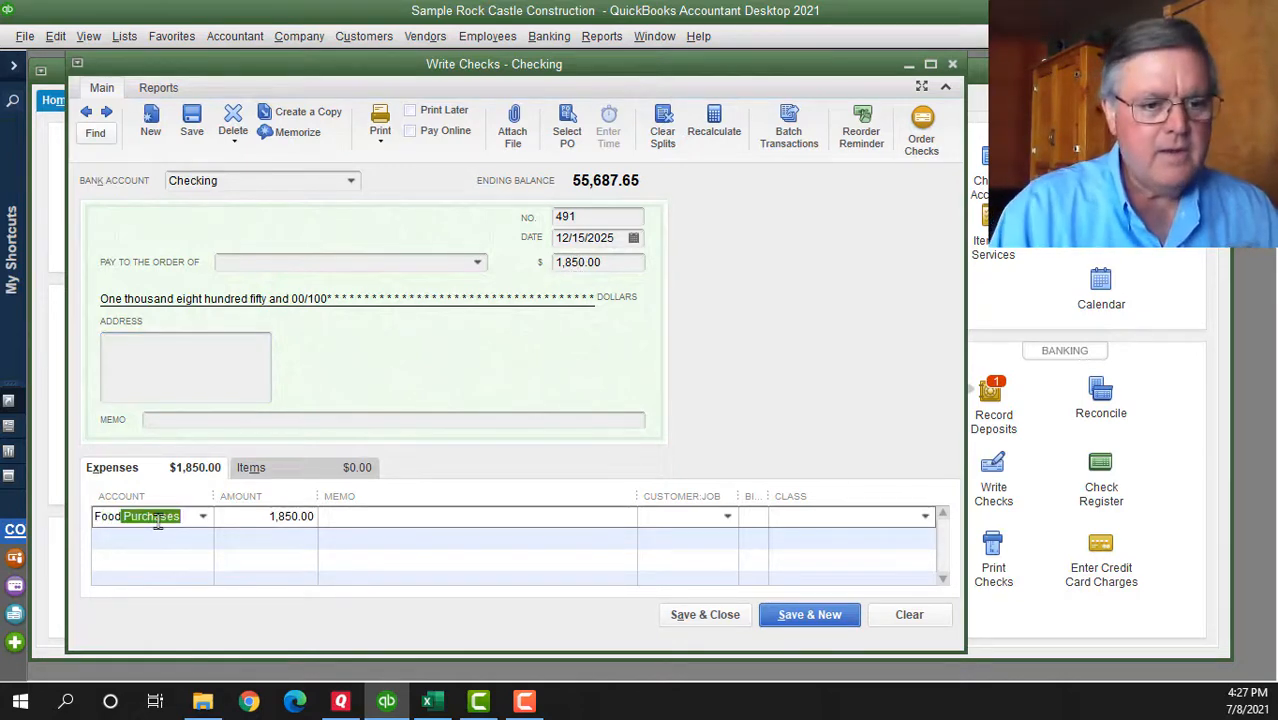
key(Tab)
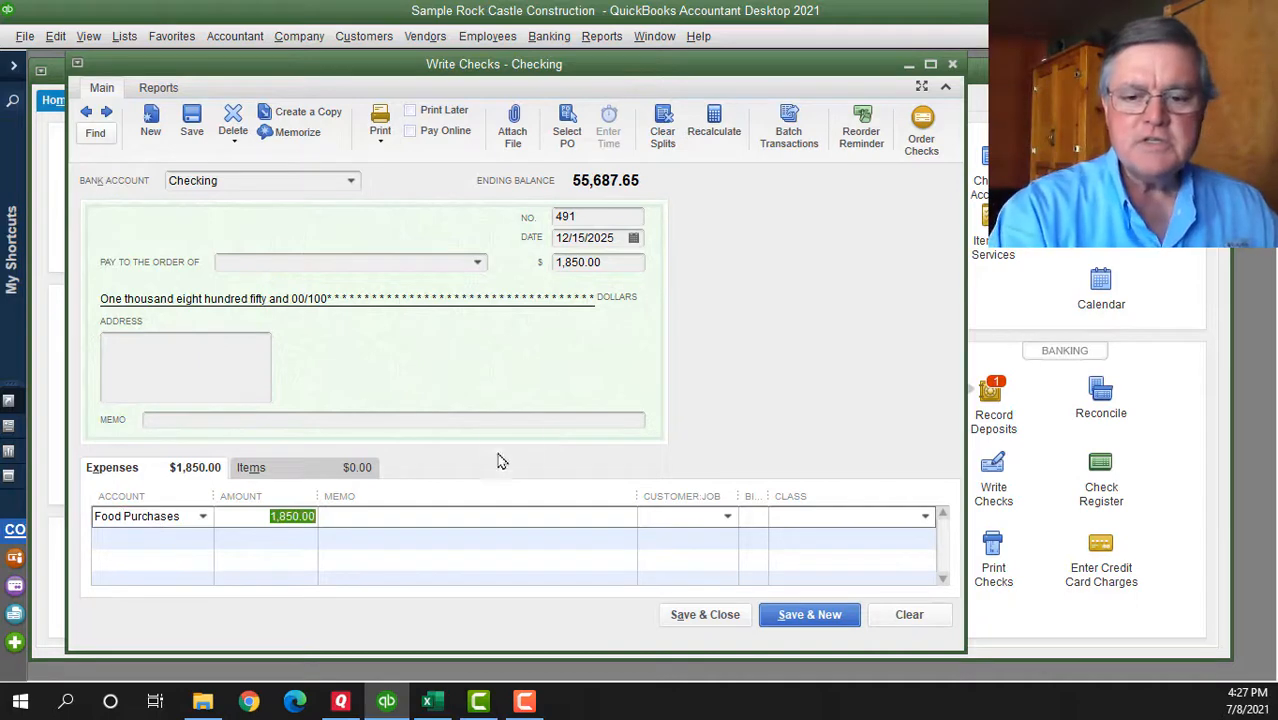
- Assign the Homeless Kitchen class to the Food Purchases line and save the check, continuing to a new one
click(790, 516)
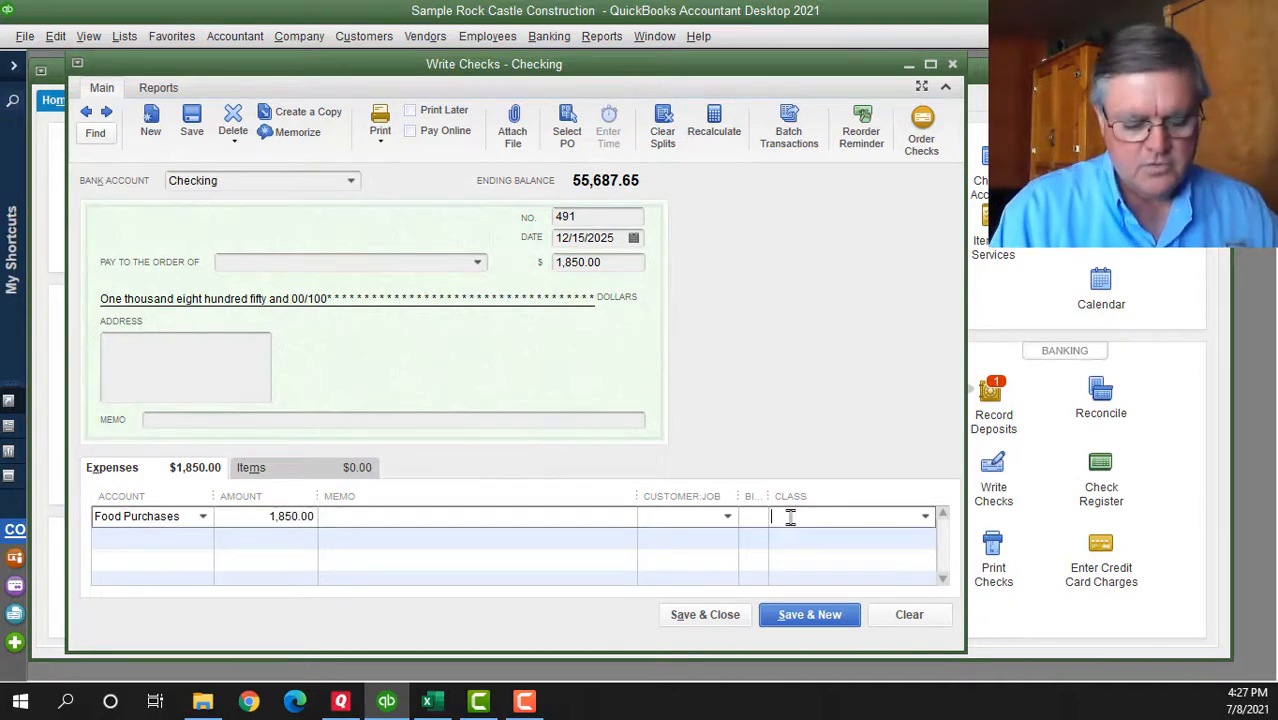
text(Homeless Kitchen)
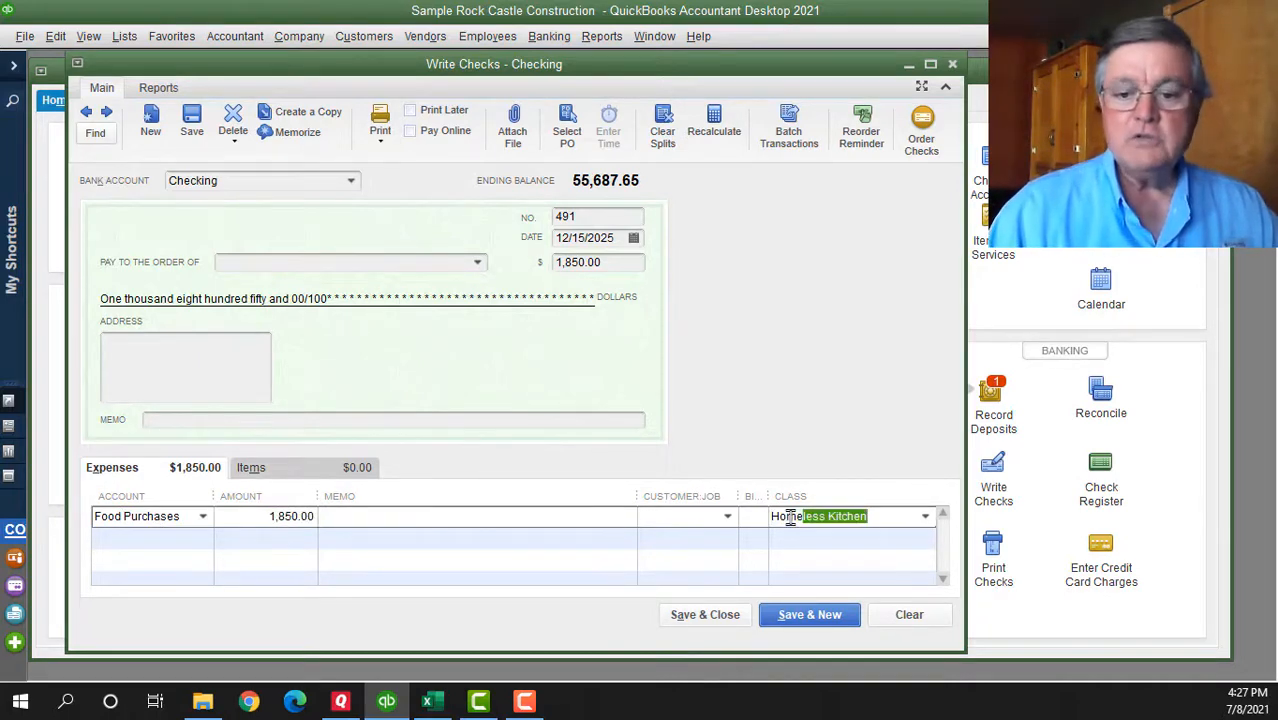
key(Tab)
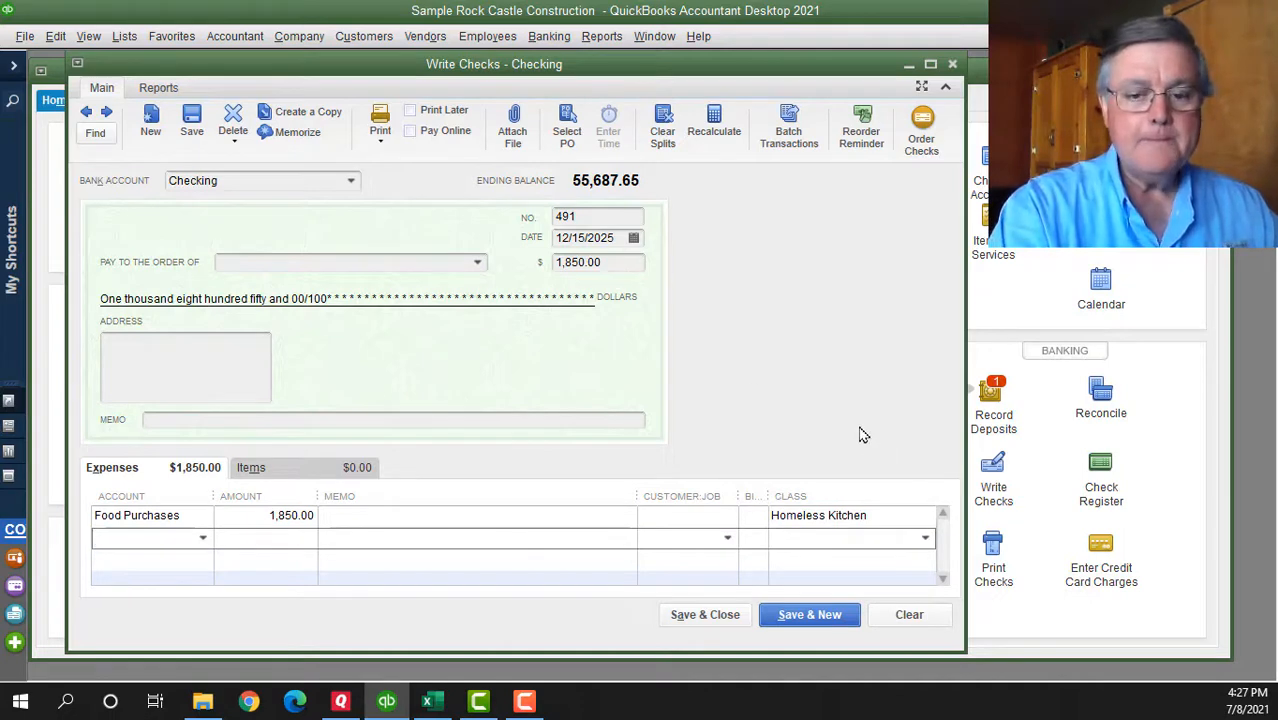
click(786, 622)
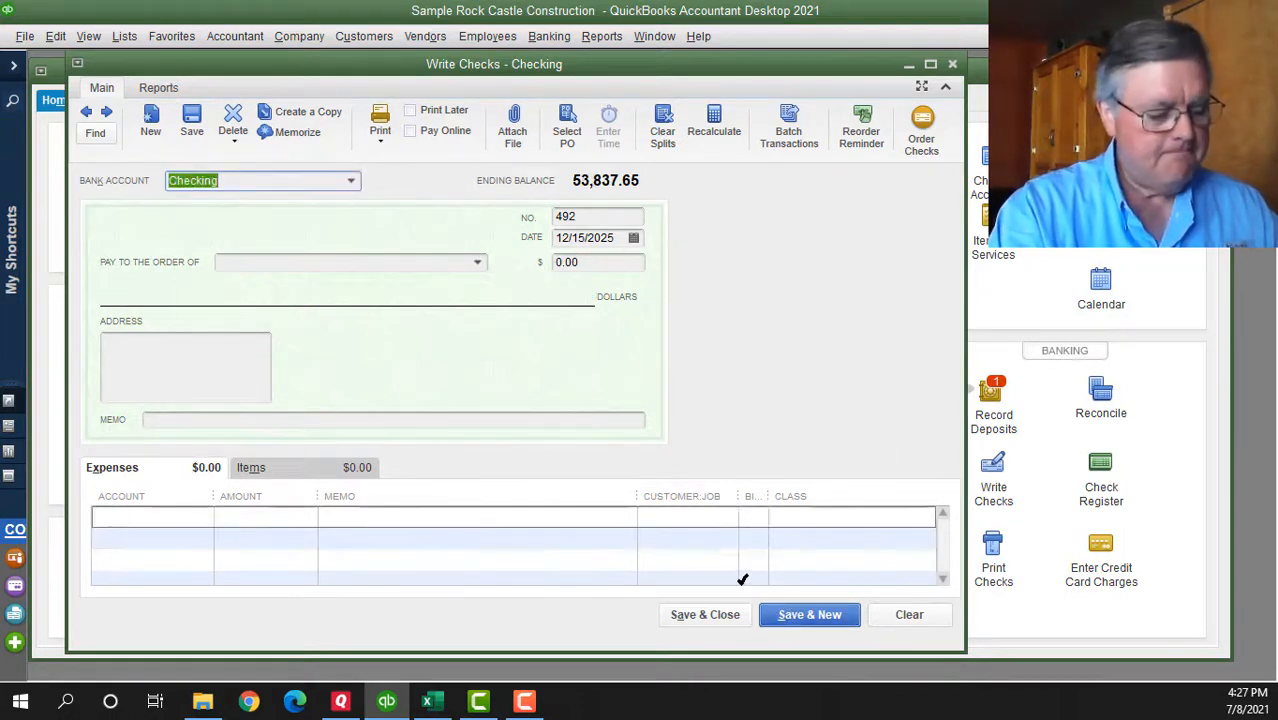
- Set the new check's amount to 500.00 and charge its first expense line to Food Purchases
key(Tab)
key(Tab)
key(Tab)
key(Tab)
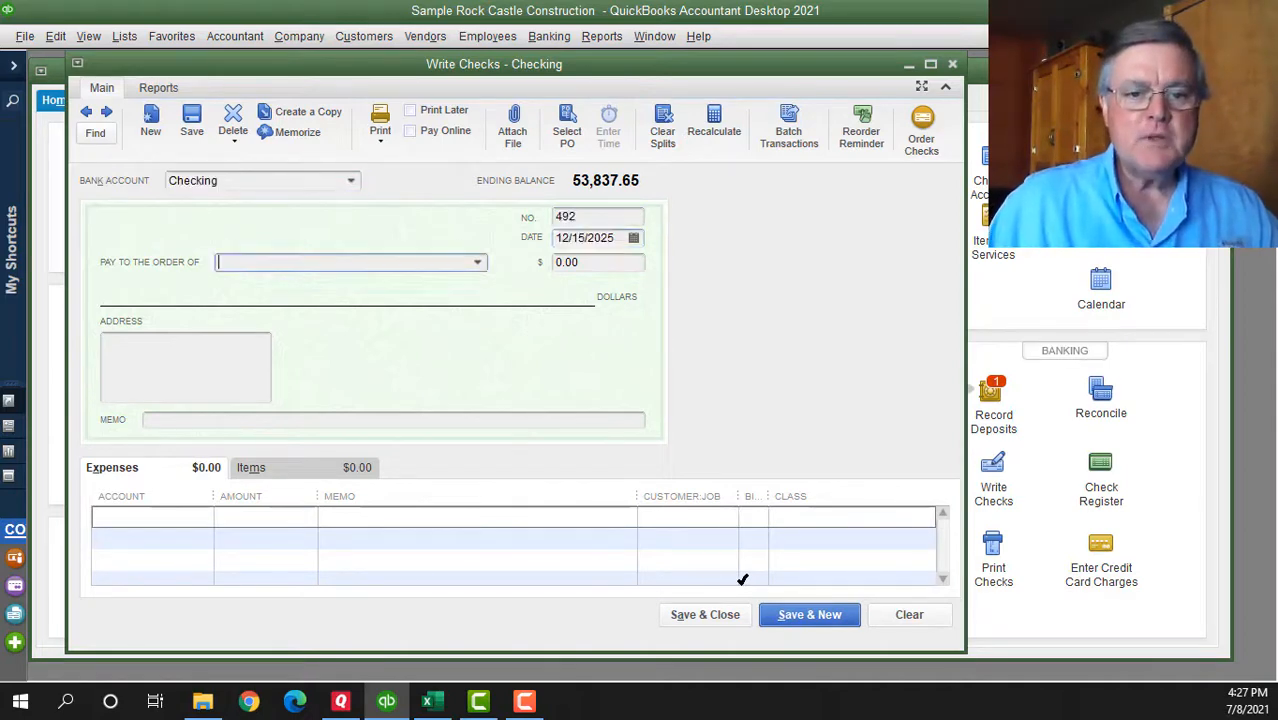
text(500)
key(Tab)
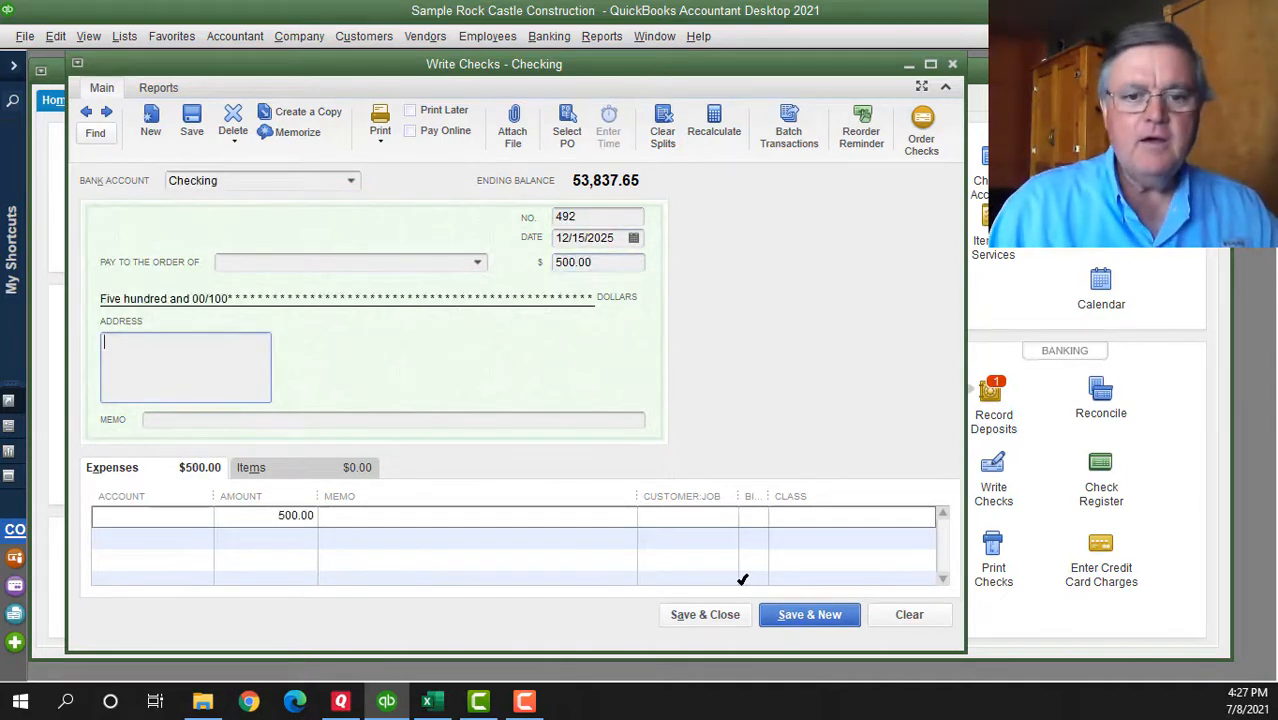
click(197, 517)
text(Food Purchases)
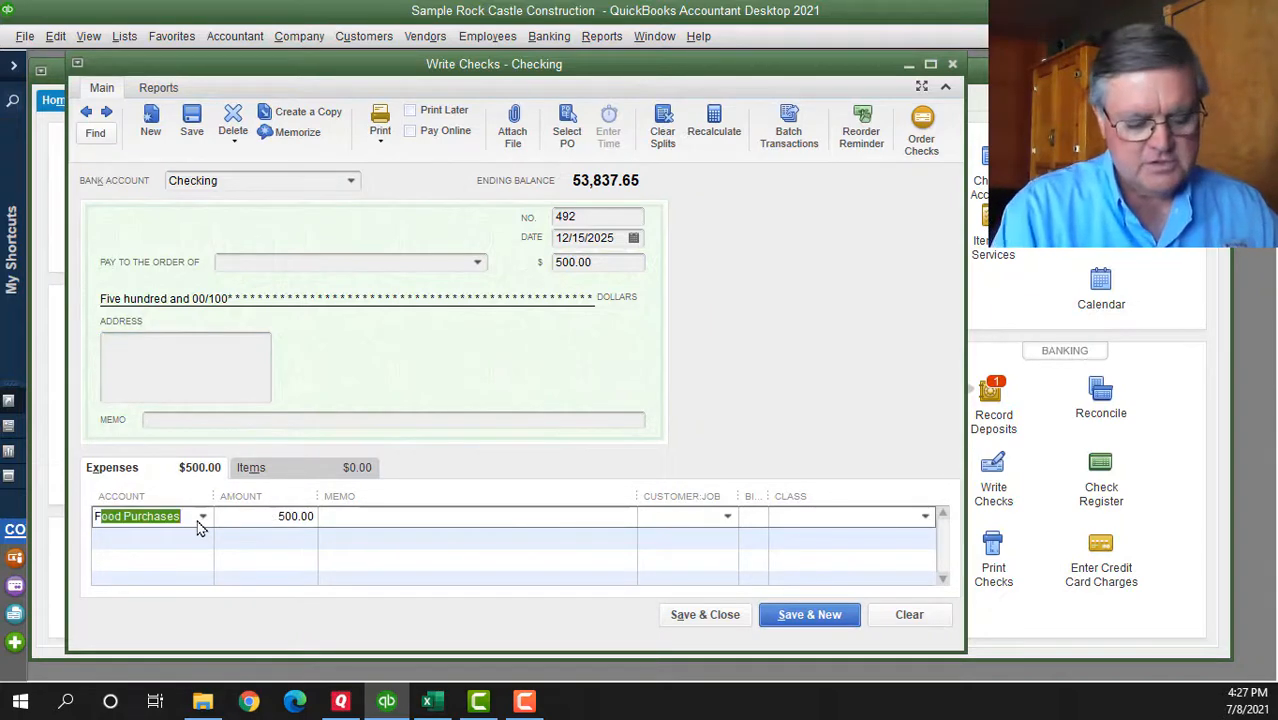
key(Tab)
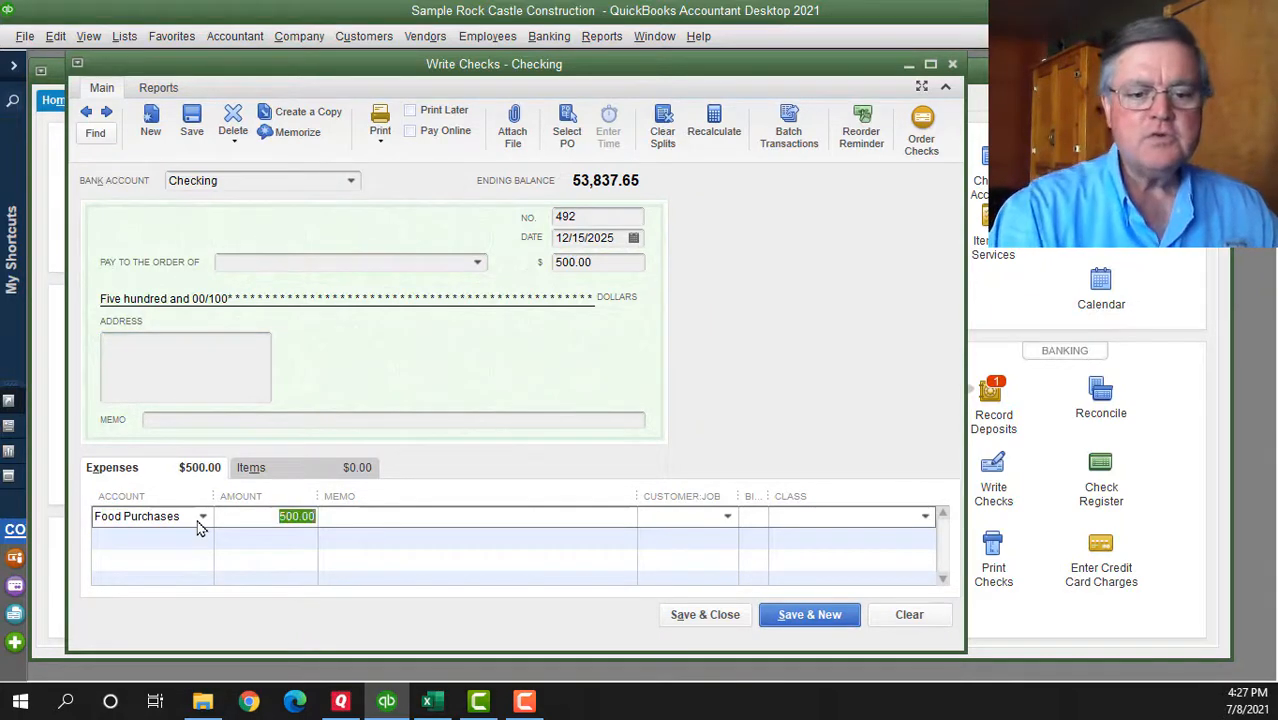
- Assign the General class to the Food Purchases line, then save and close the check
key(Tab)
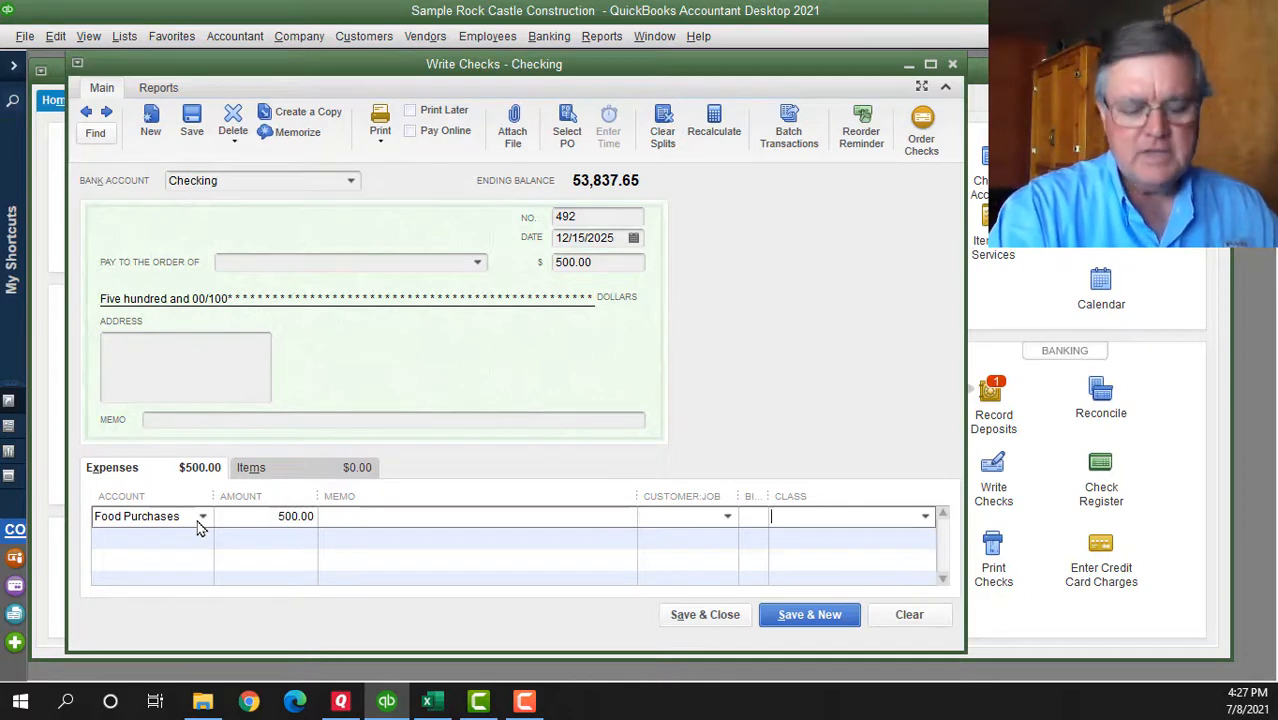
text(General)
key(Tab)
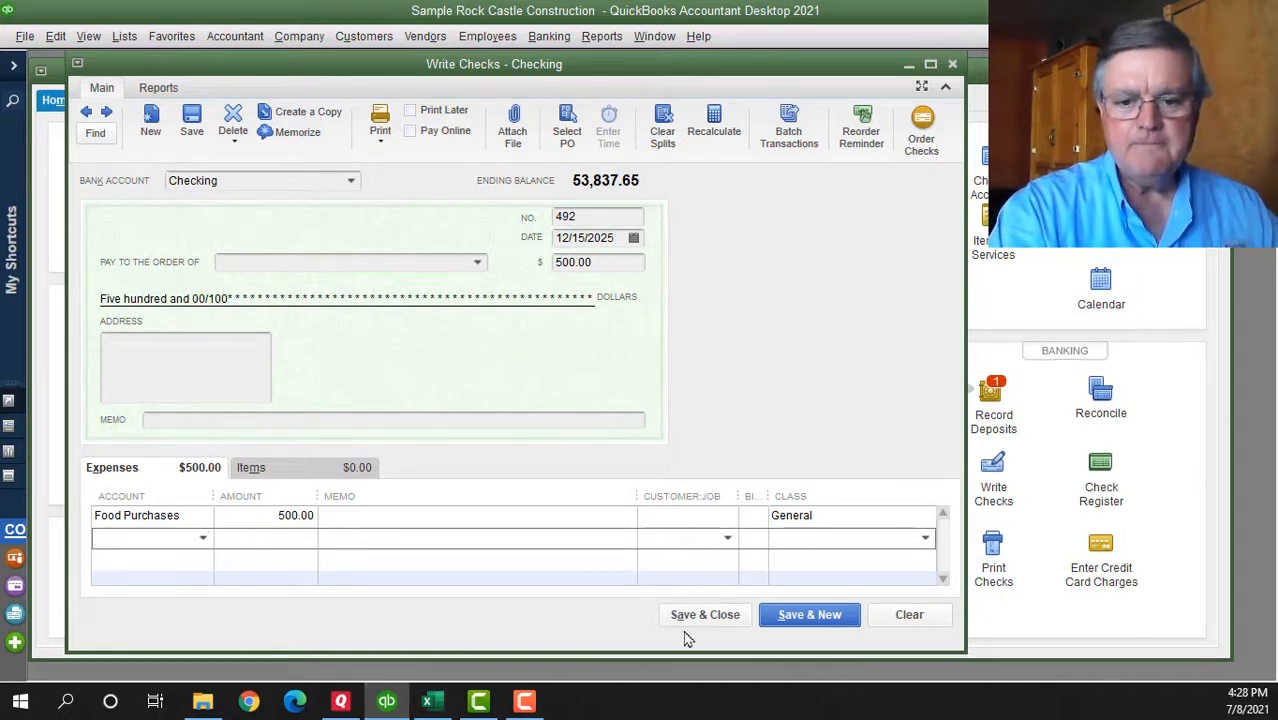
click(712, 620)
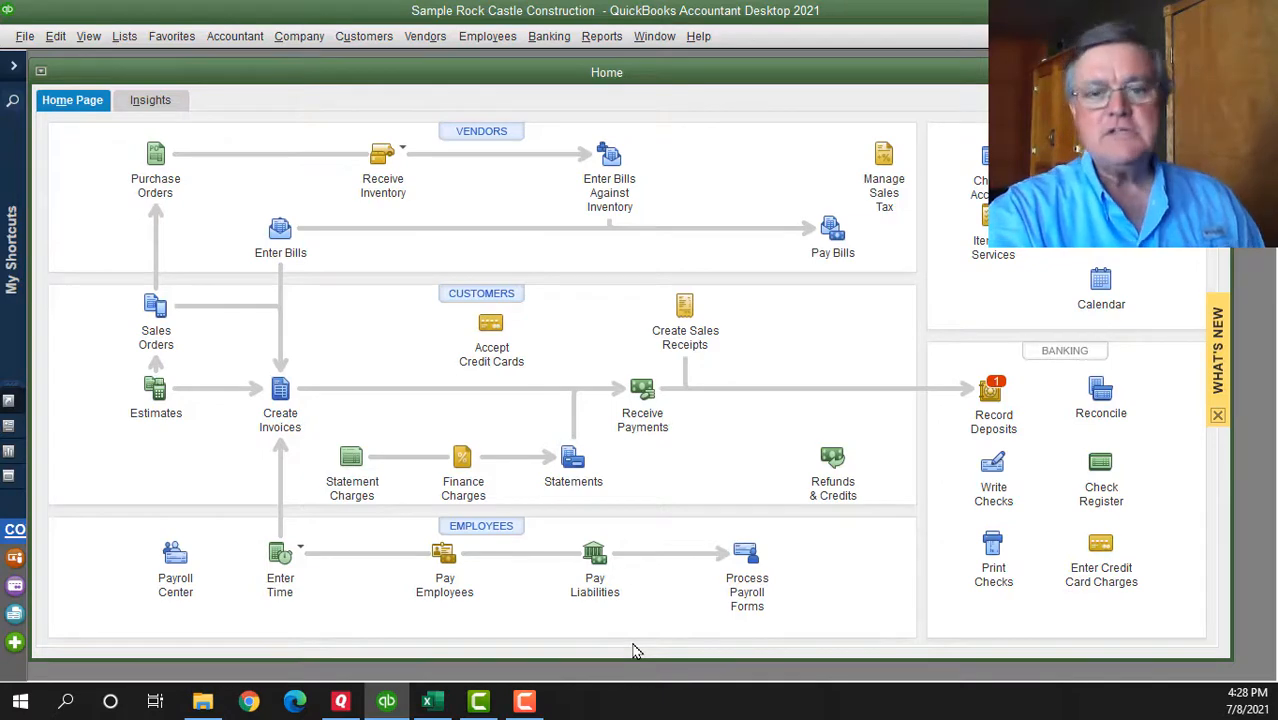
- Open the Profit & Loss by Class report from the company and financial reports
click(587, 44)
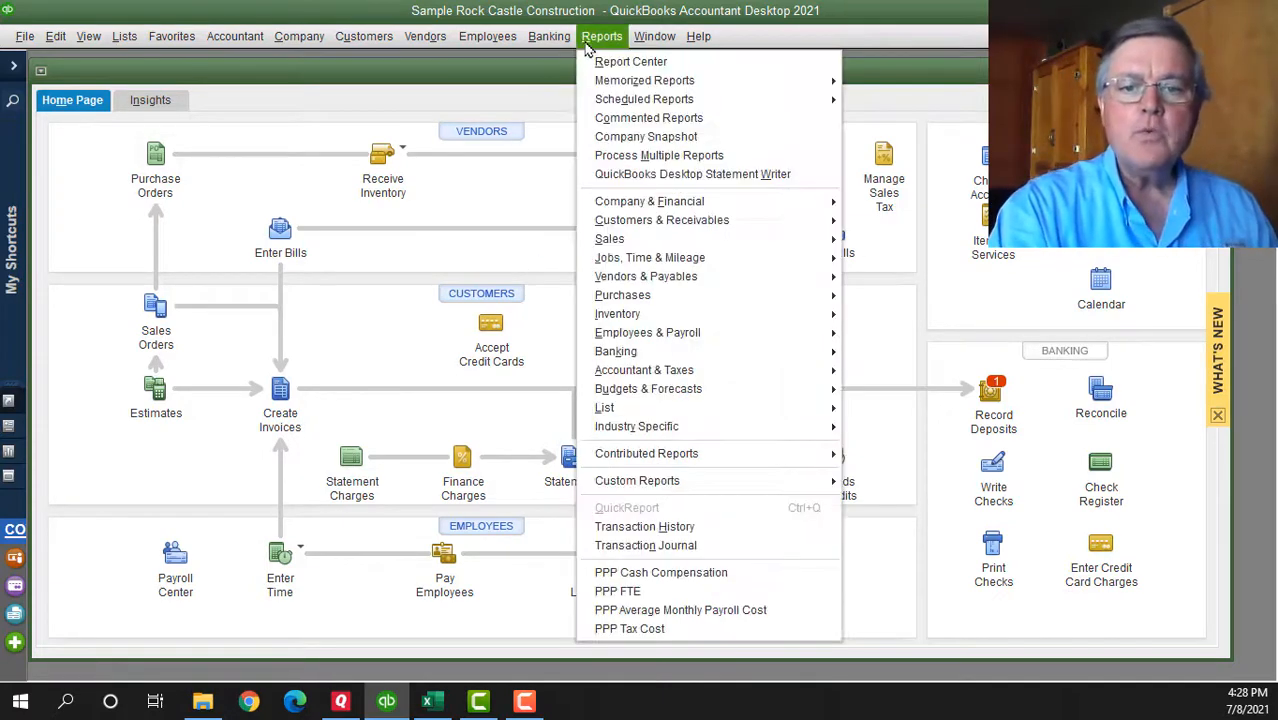
mouse_move(676, 210)
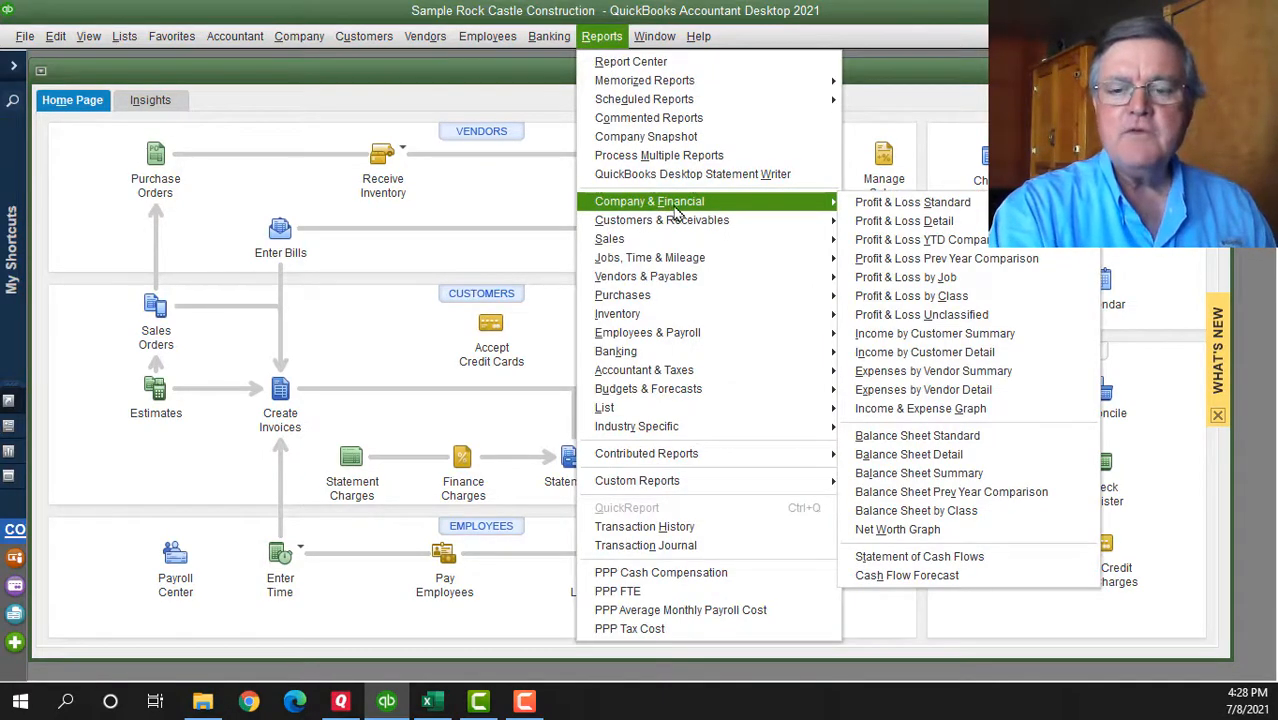
click(975, 296)
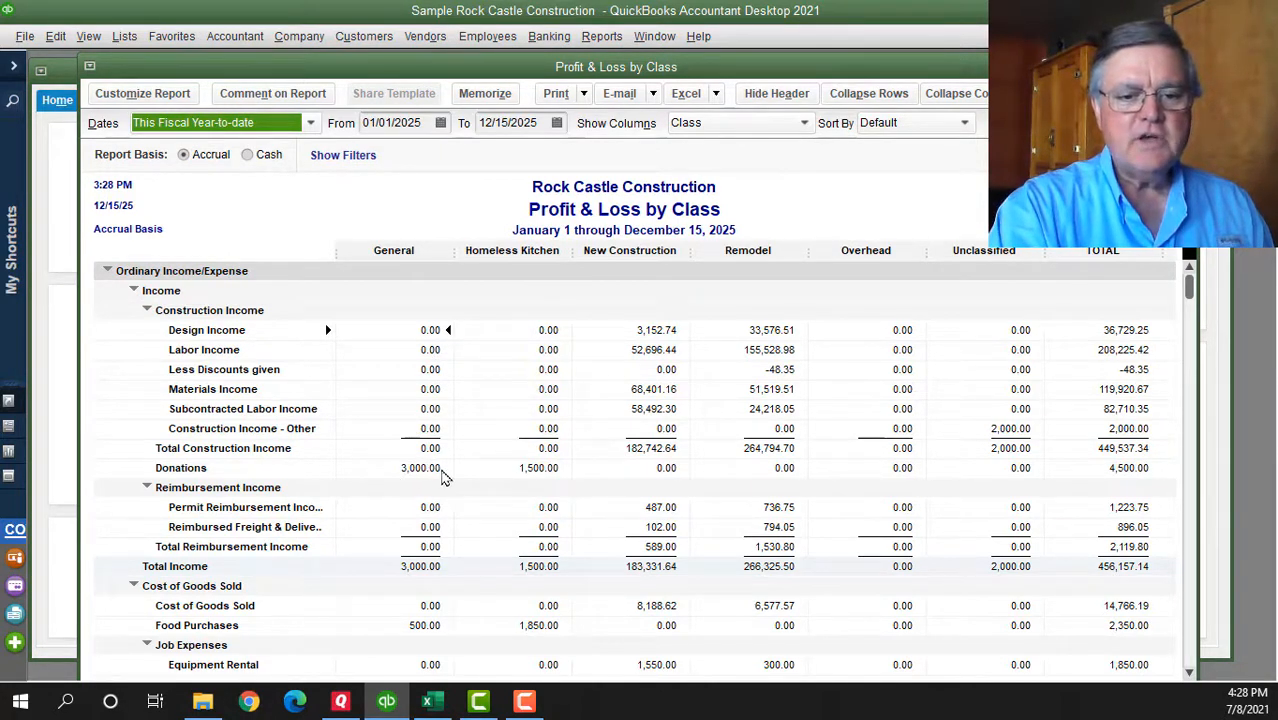
- Examine income, food purchases and net income for General and Homeless Kitchen, plus the amounts left in the Unclassified column
scroll(445, 470, down, 5)
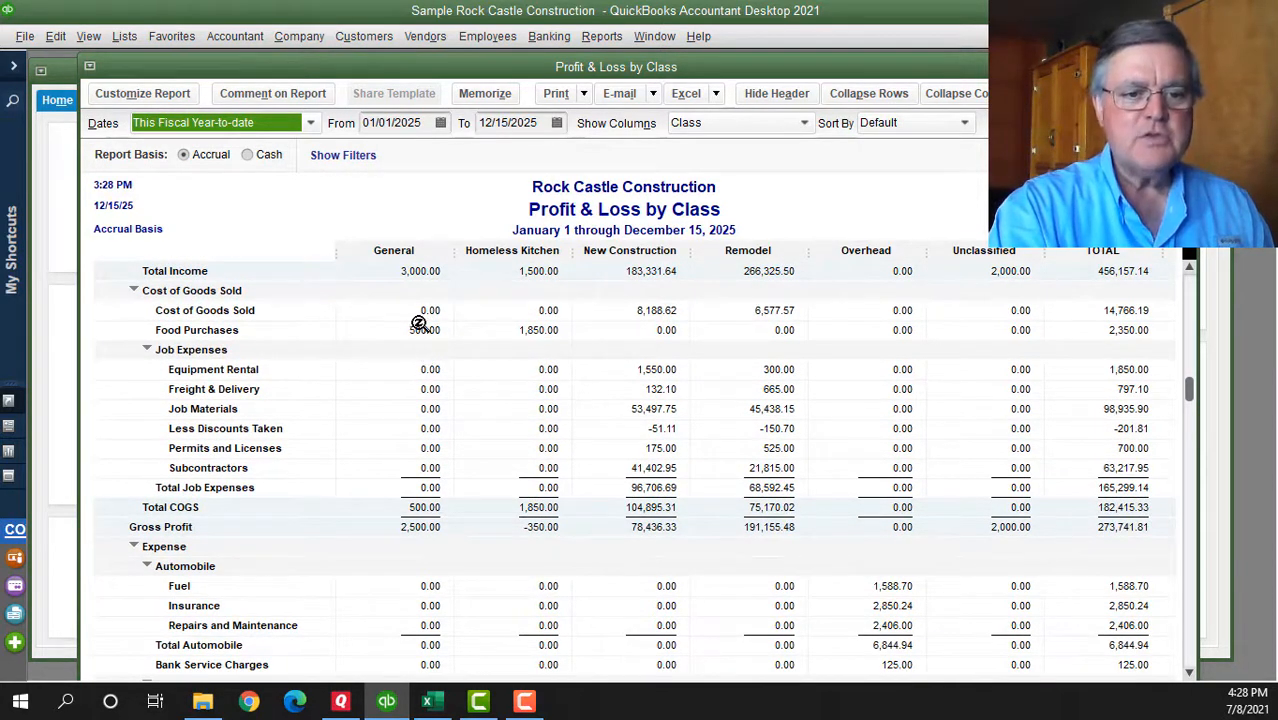
scroll(422, 394, down, 8)
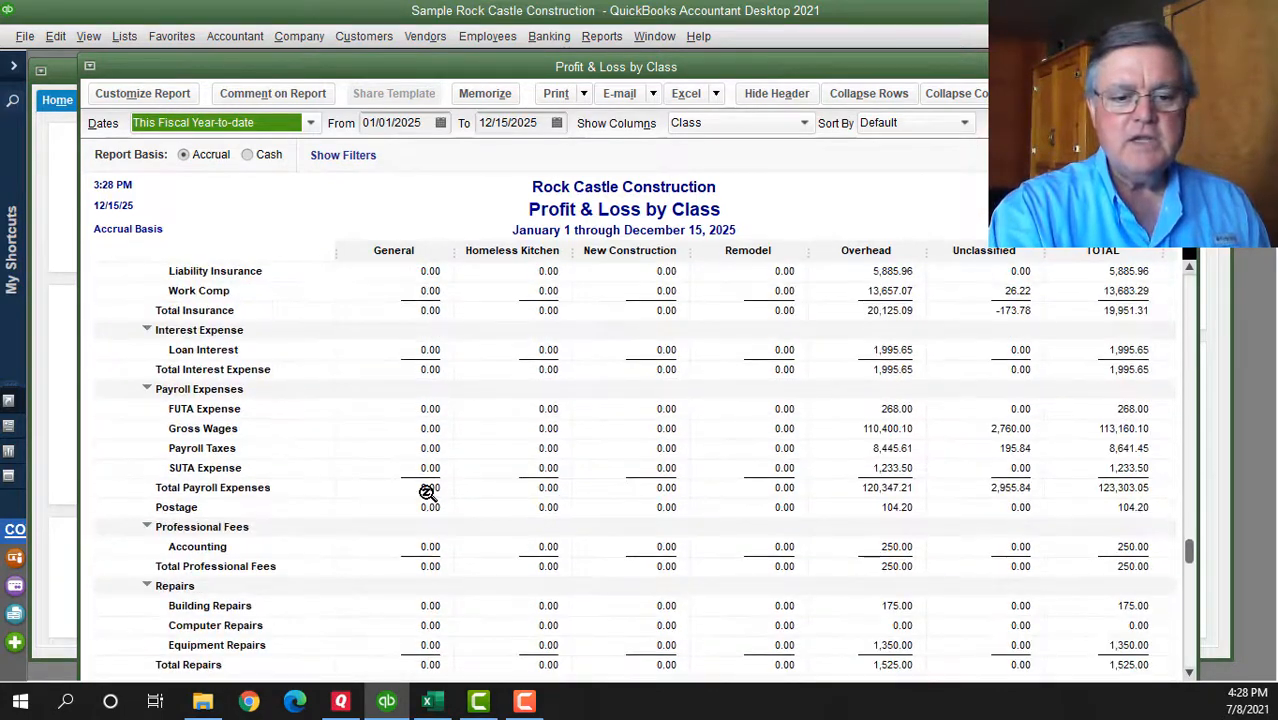
scroll(427, 493, down, 5)
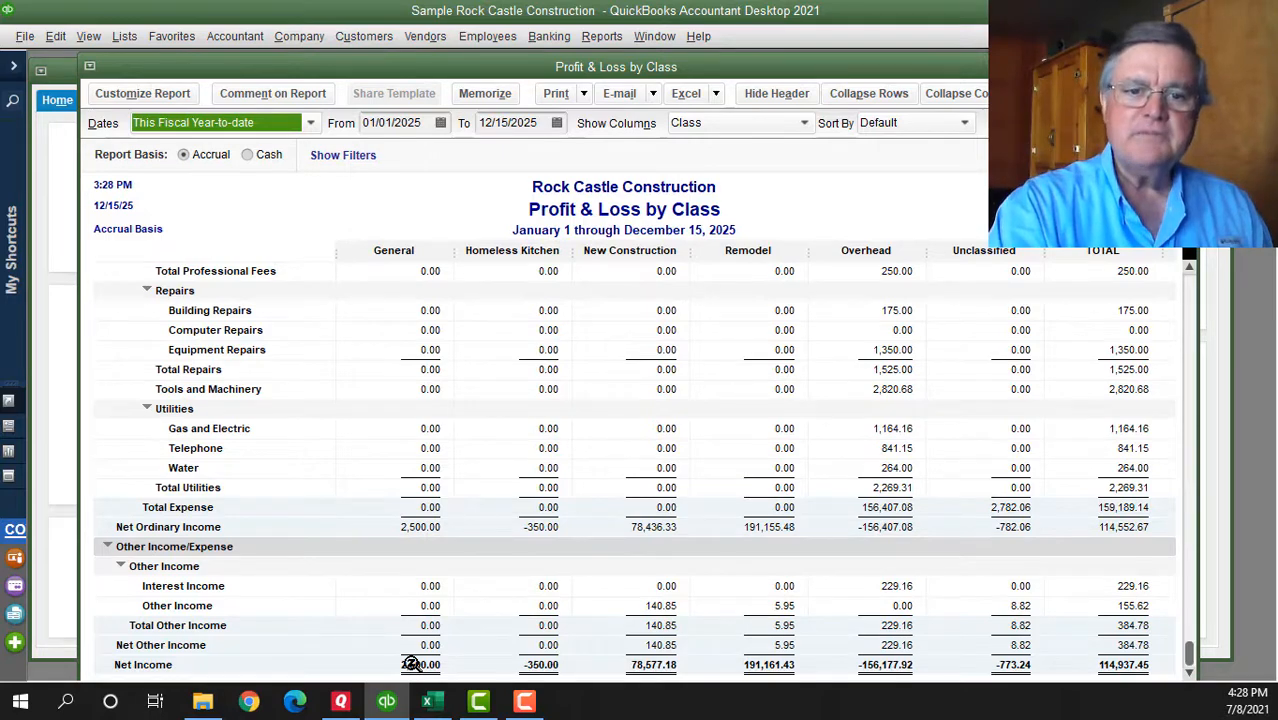
scroll(411, 664, up, 20)
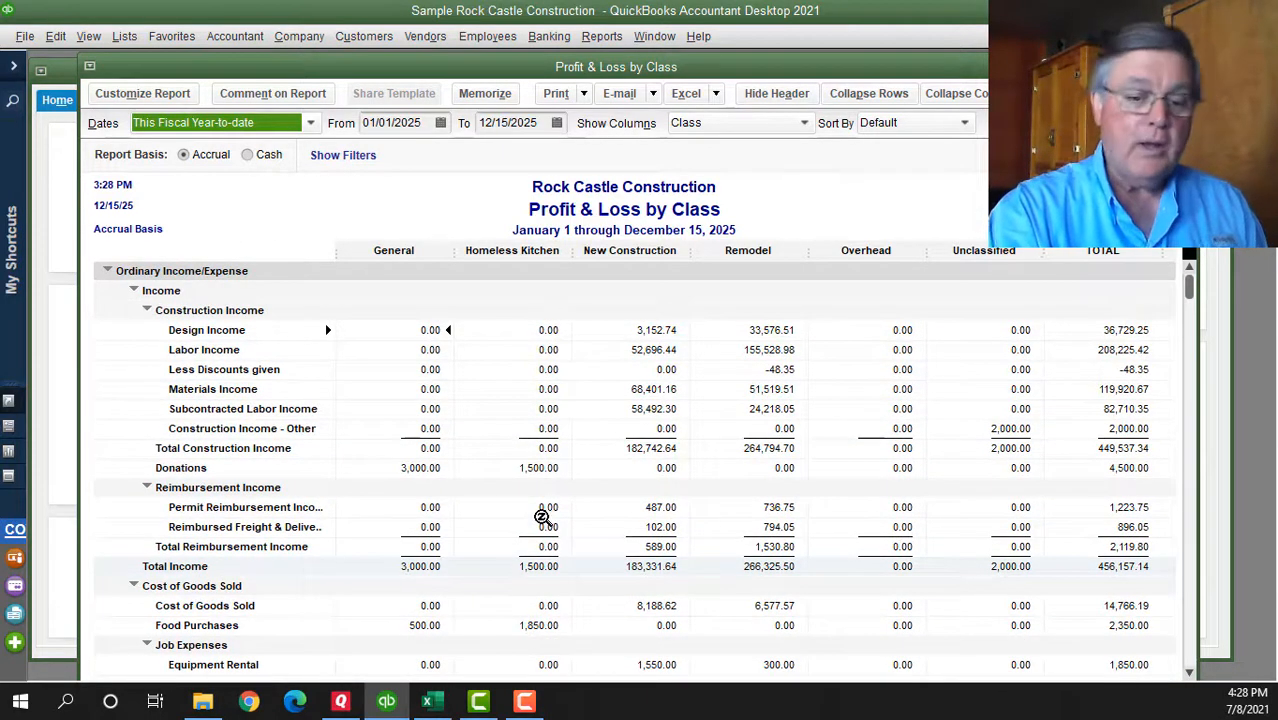
scroll(540, 510, down, 2)
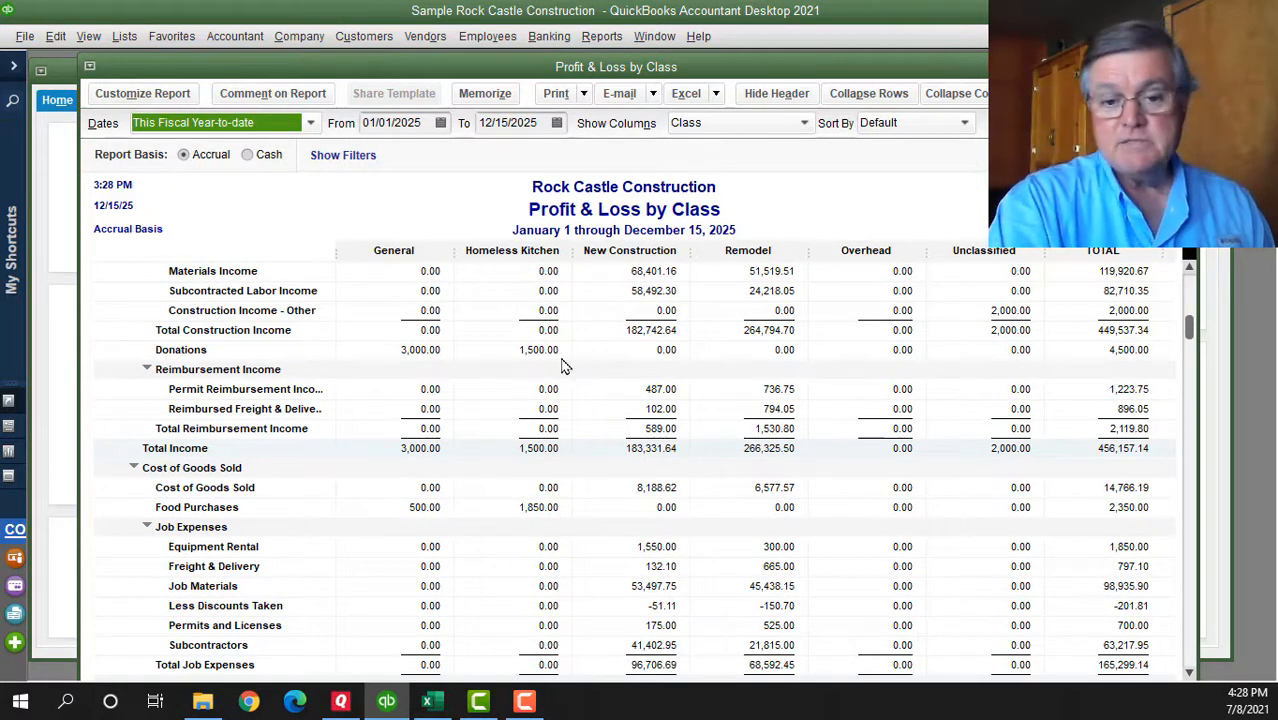
scroll(562, 367, down, 2)
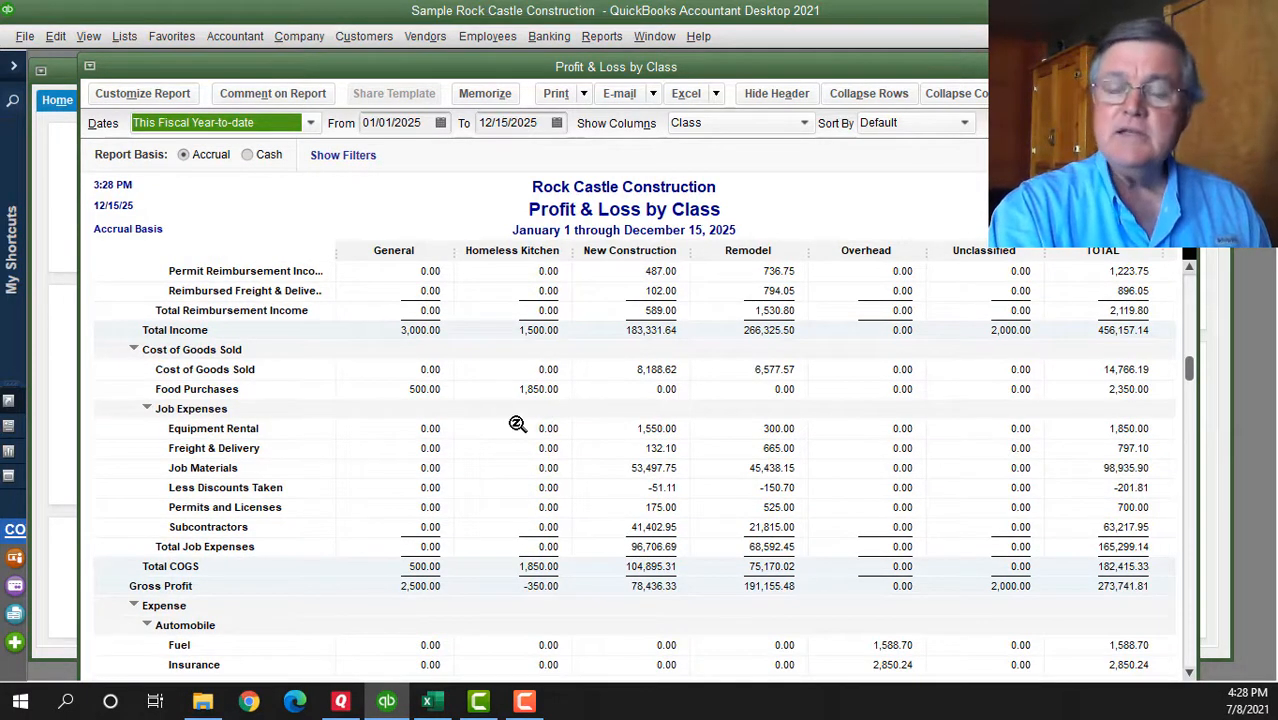
scroll(551, 420, down, 6)
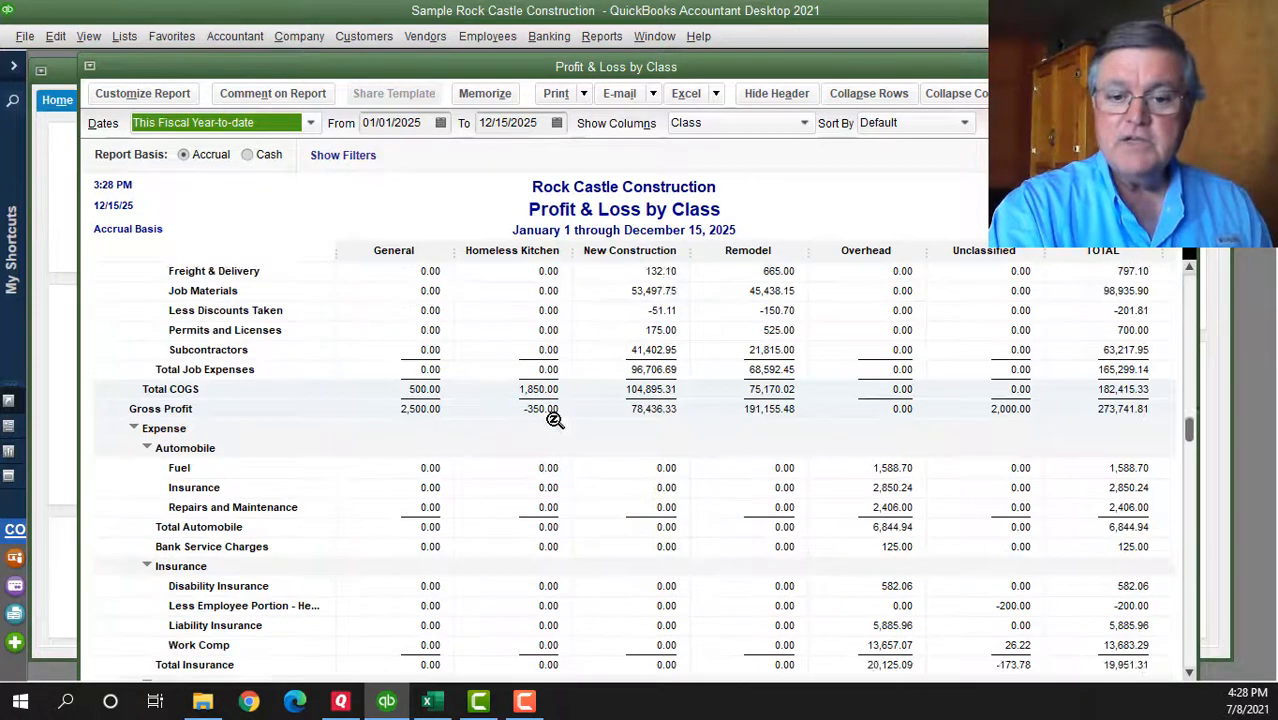
scroll(555, 420, down, 12)
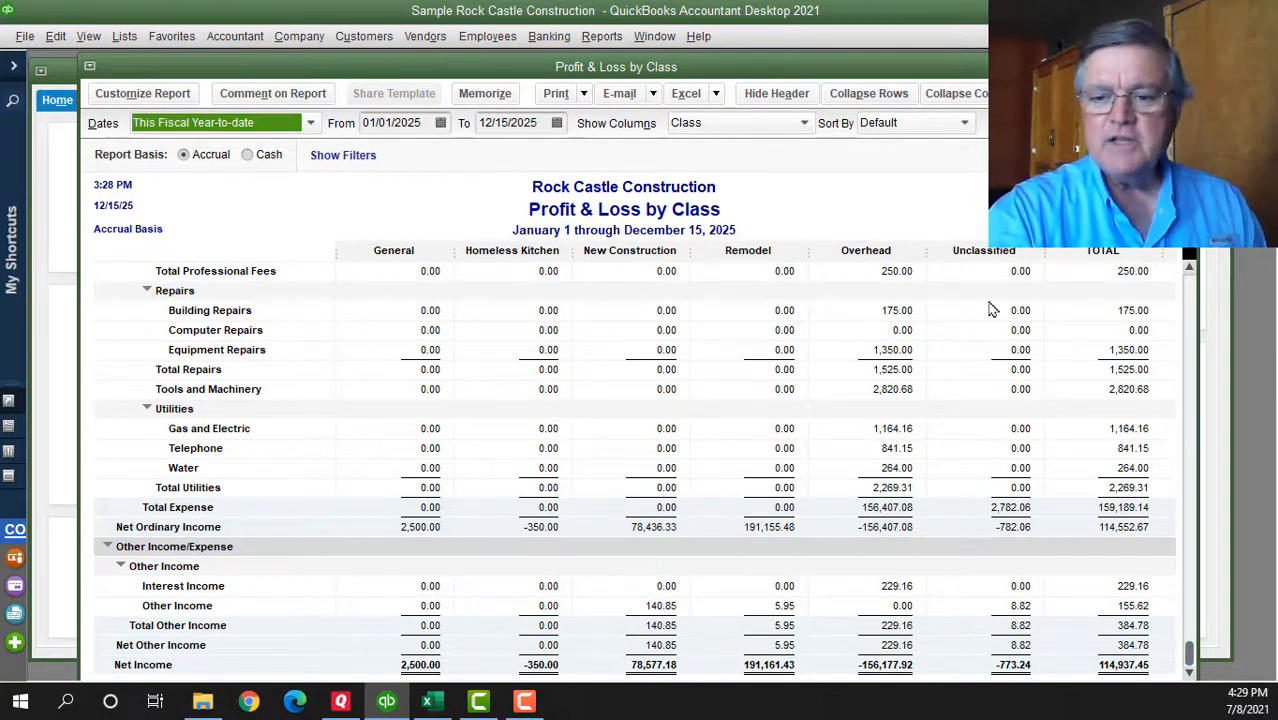
scroll(1002, 466, up, 3)
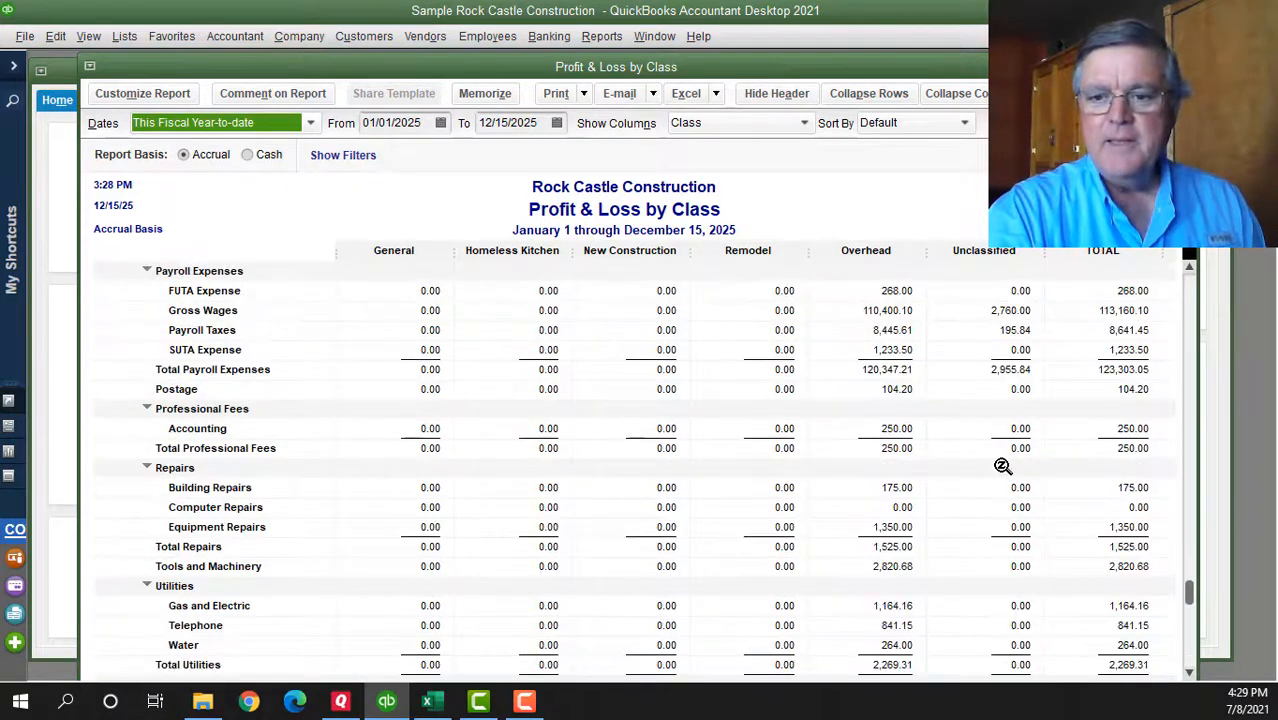
scroll(1003, 464, up, 2)
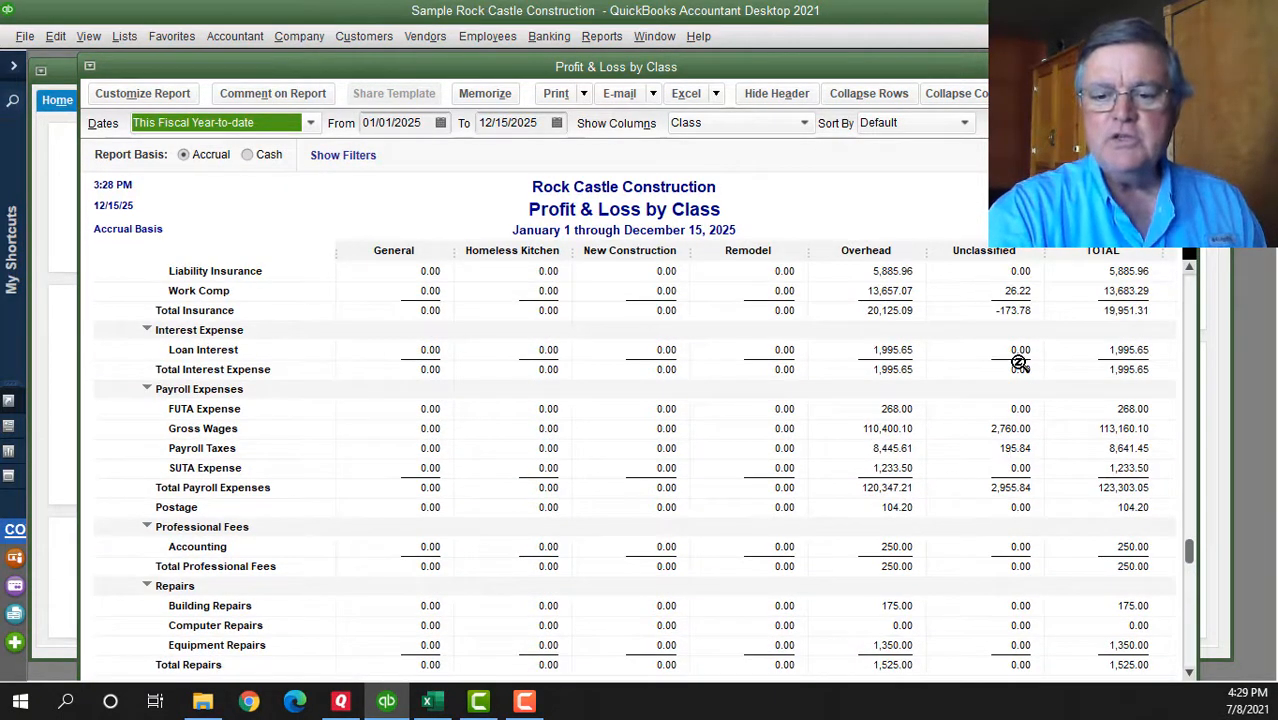
scroll(1014, 361, up, 10)
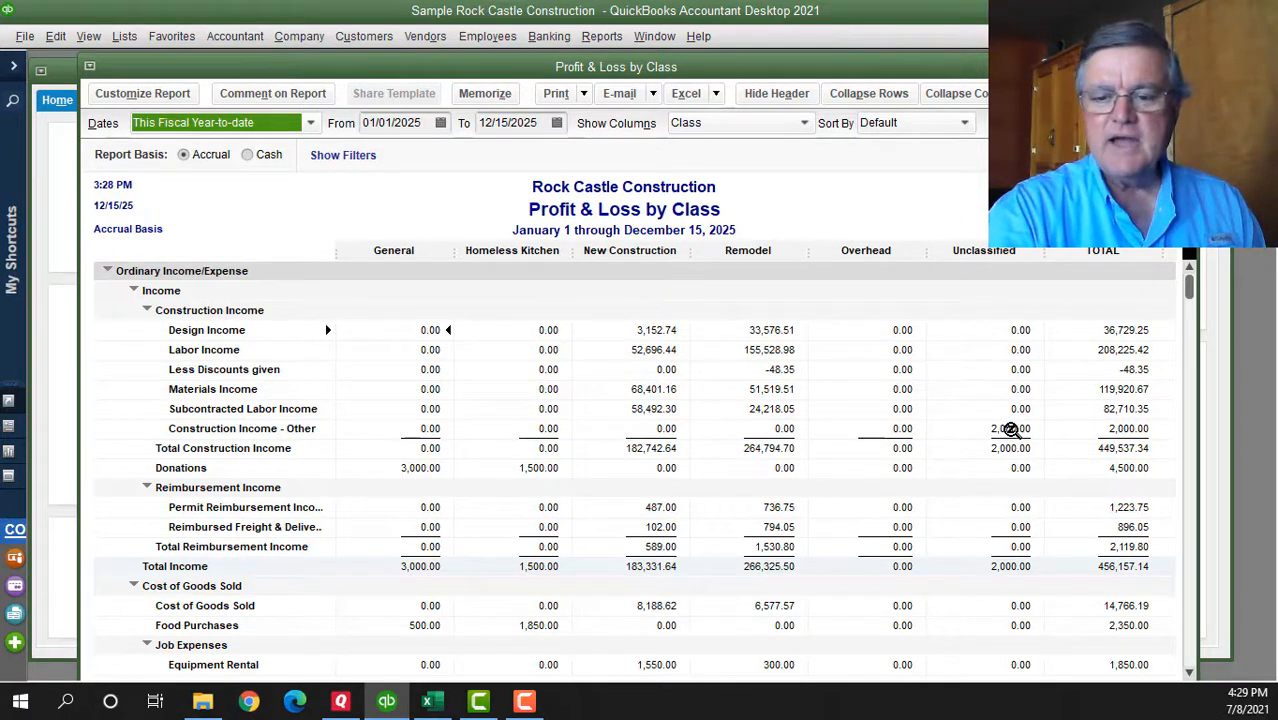
- Drill down from the Unclassified amount for Construction Income - Other to its underlying deposit
click(1012, 429)
double_click(1012, 429)
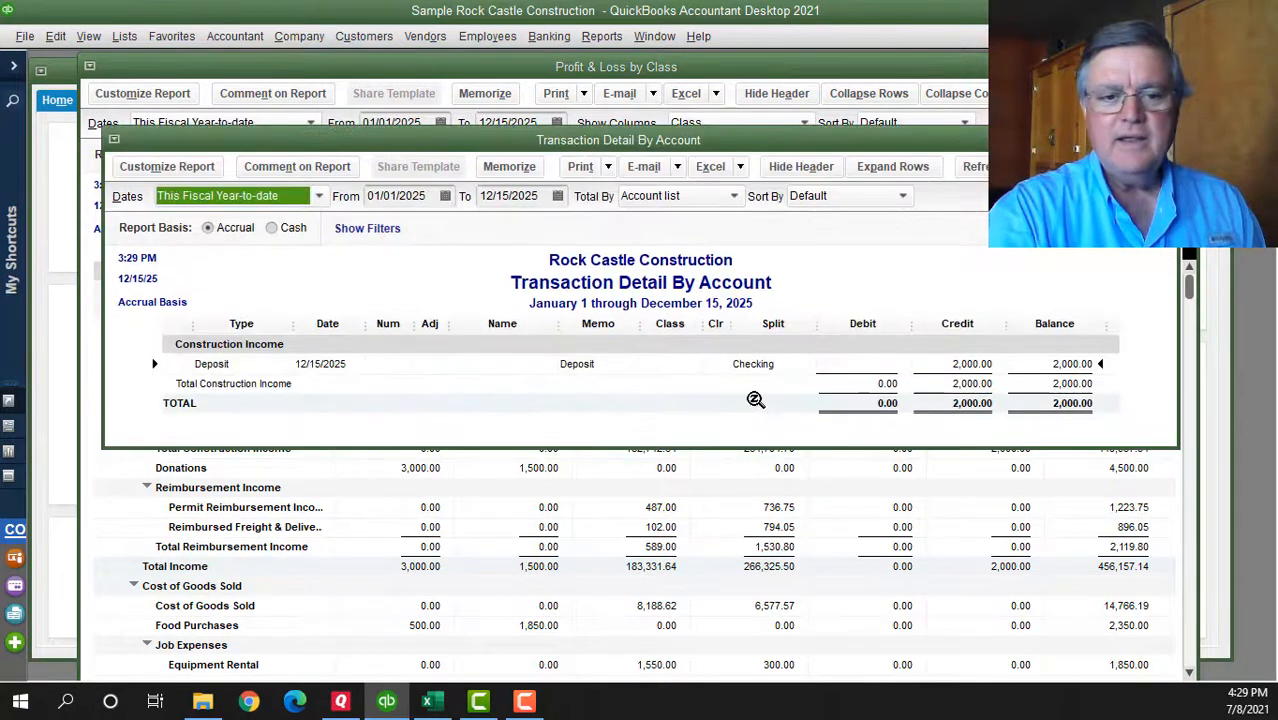
double_click(562, 365)
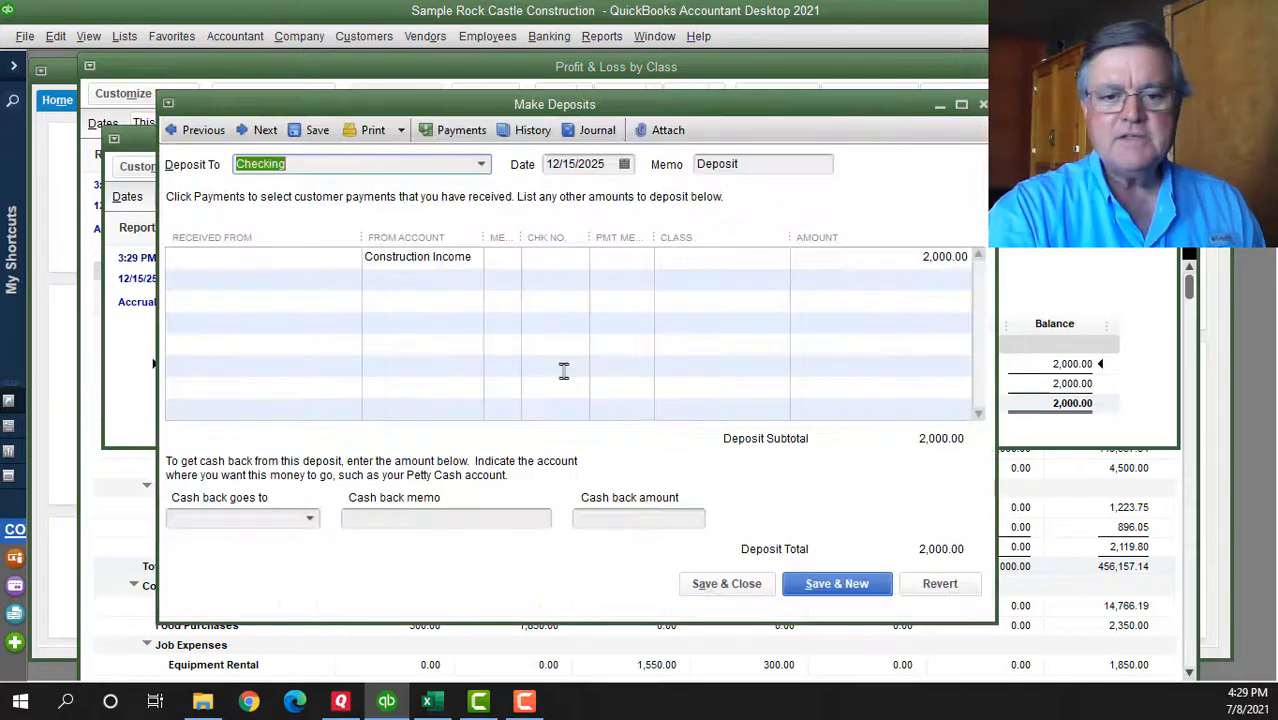
- Assign the Remodel class to the Construction Income deposit line, save the change and close the transaction detail report
click(731, 261)
click(780, 259)
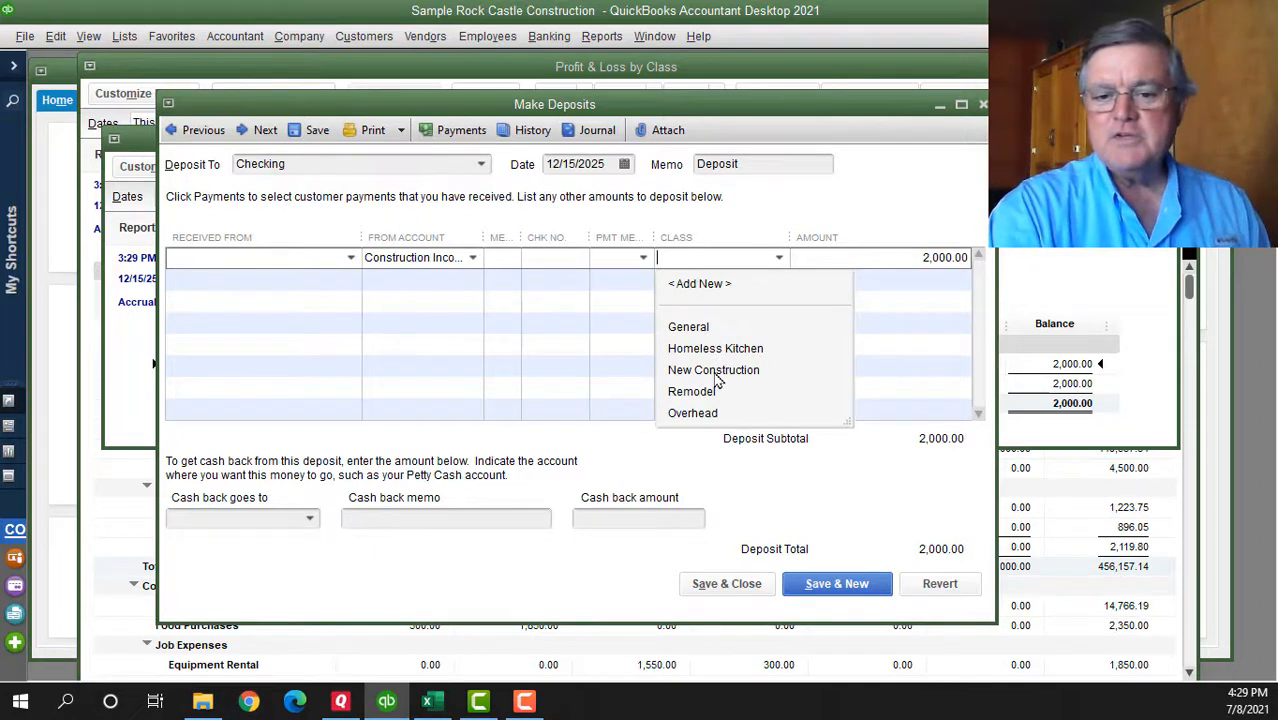
click(700, 392)
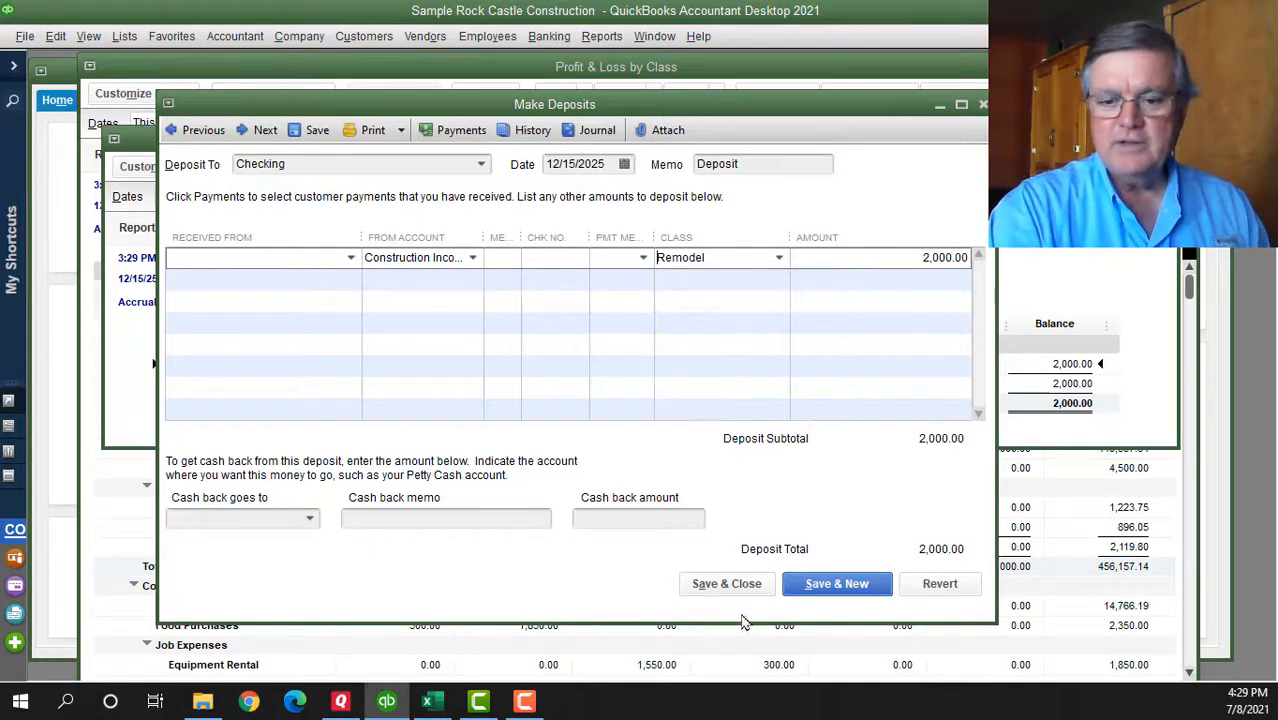
click(737, 592)
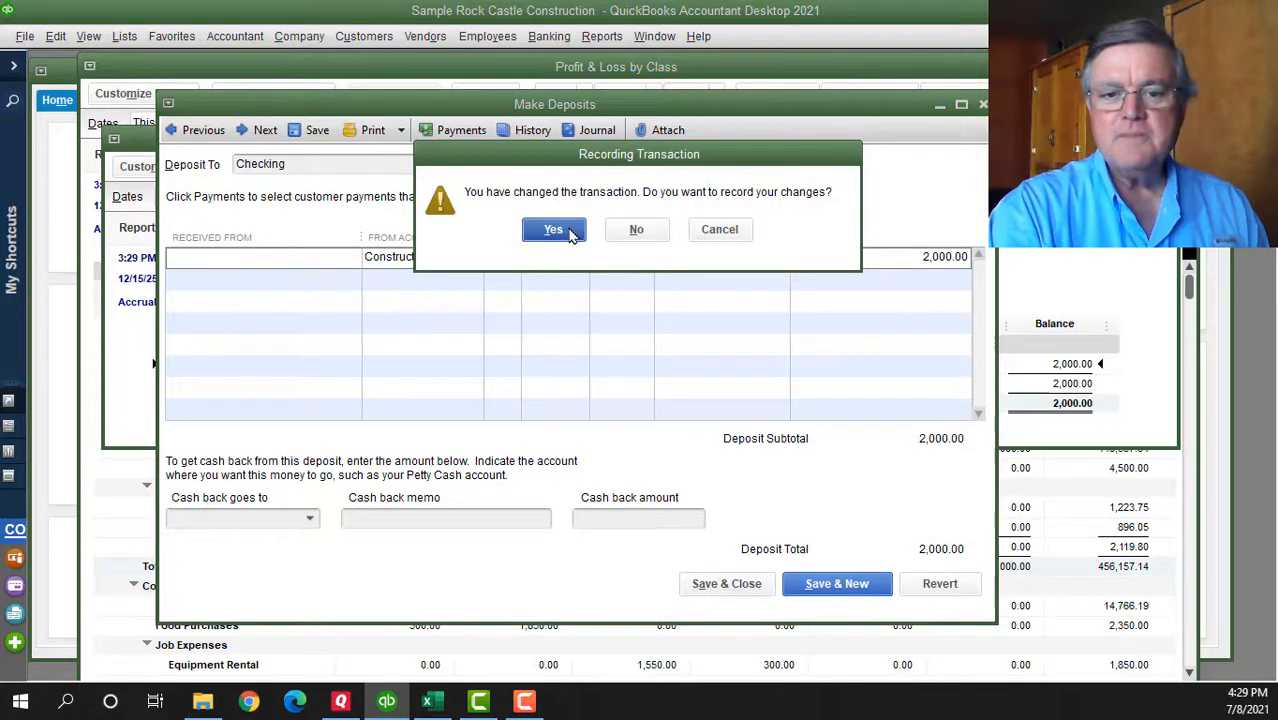
click(566, 231)
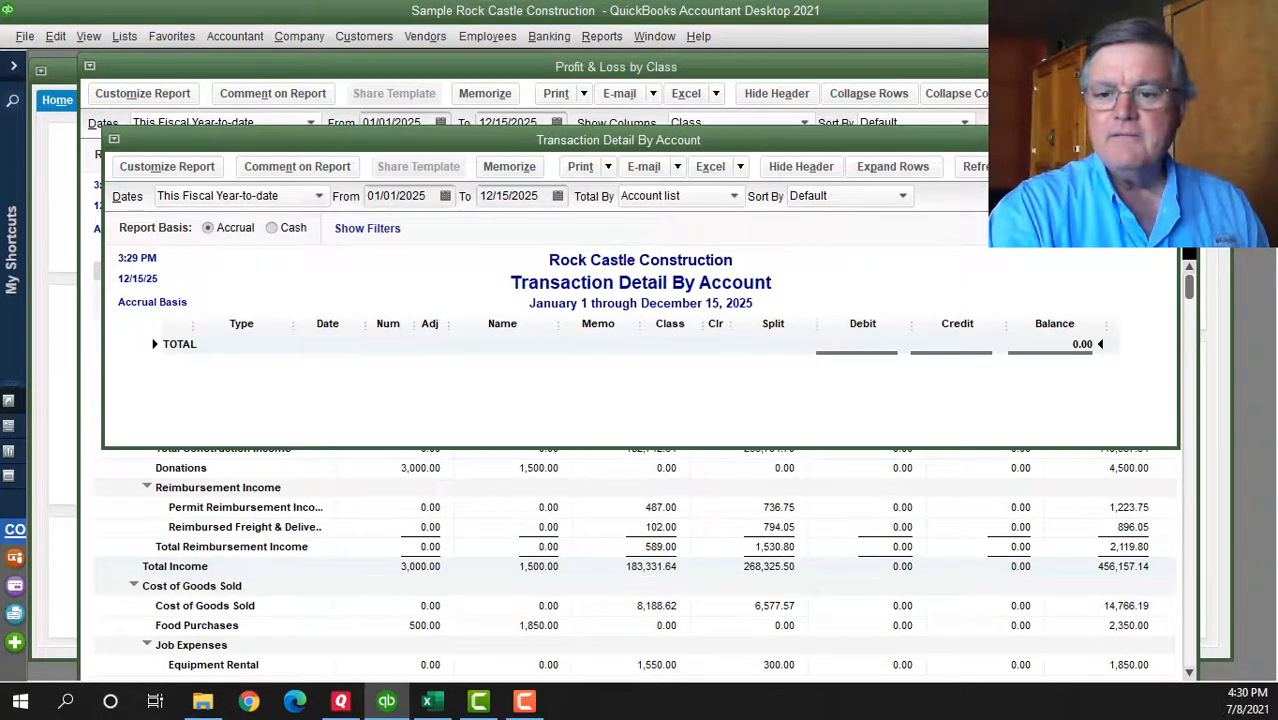
click(1167, 140)
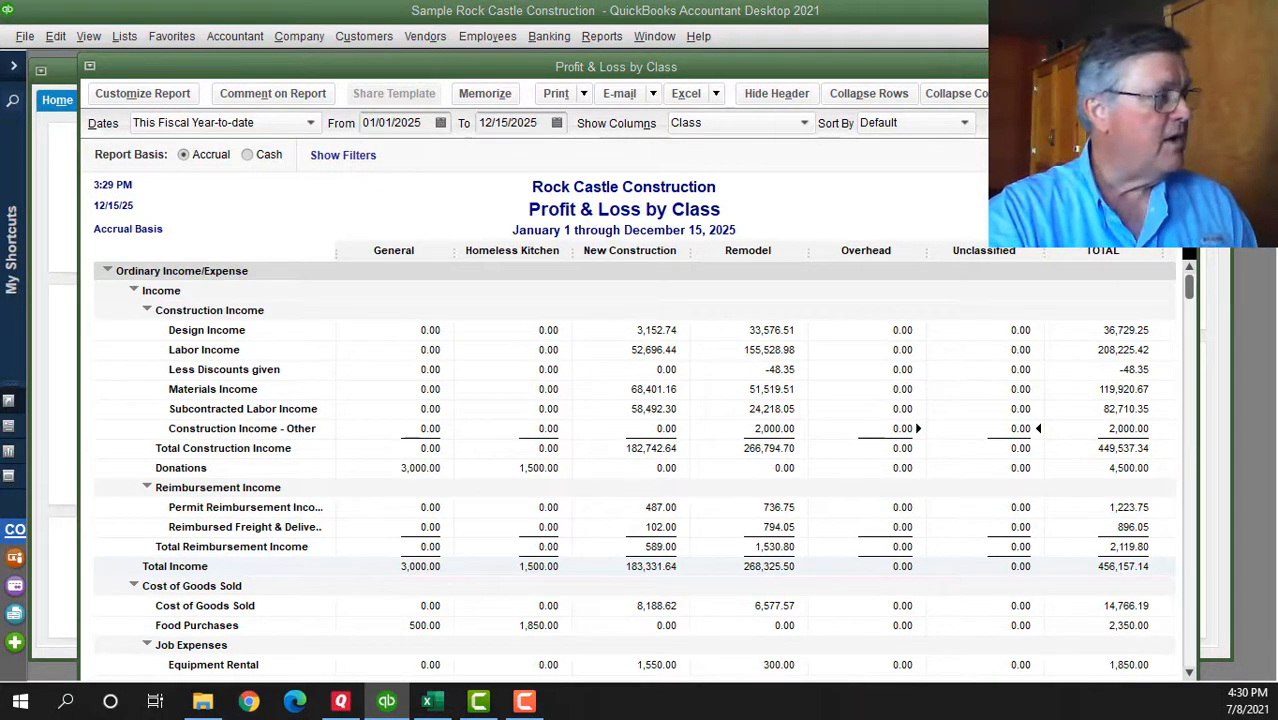
- Filter the Profit & Loss by Class report to show only the Homeless Kitchen class
click(142, 93)
click(449, 131)
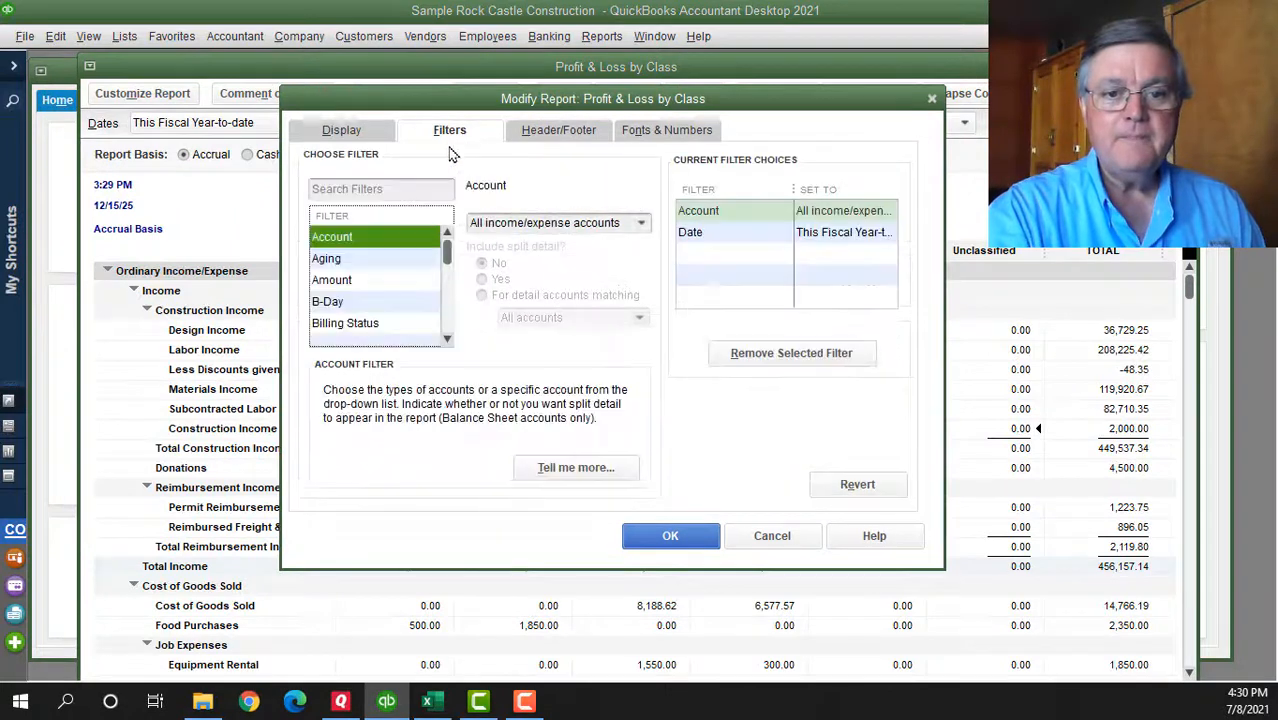
scroll(449, 272, down, 1)
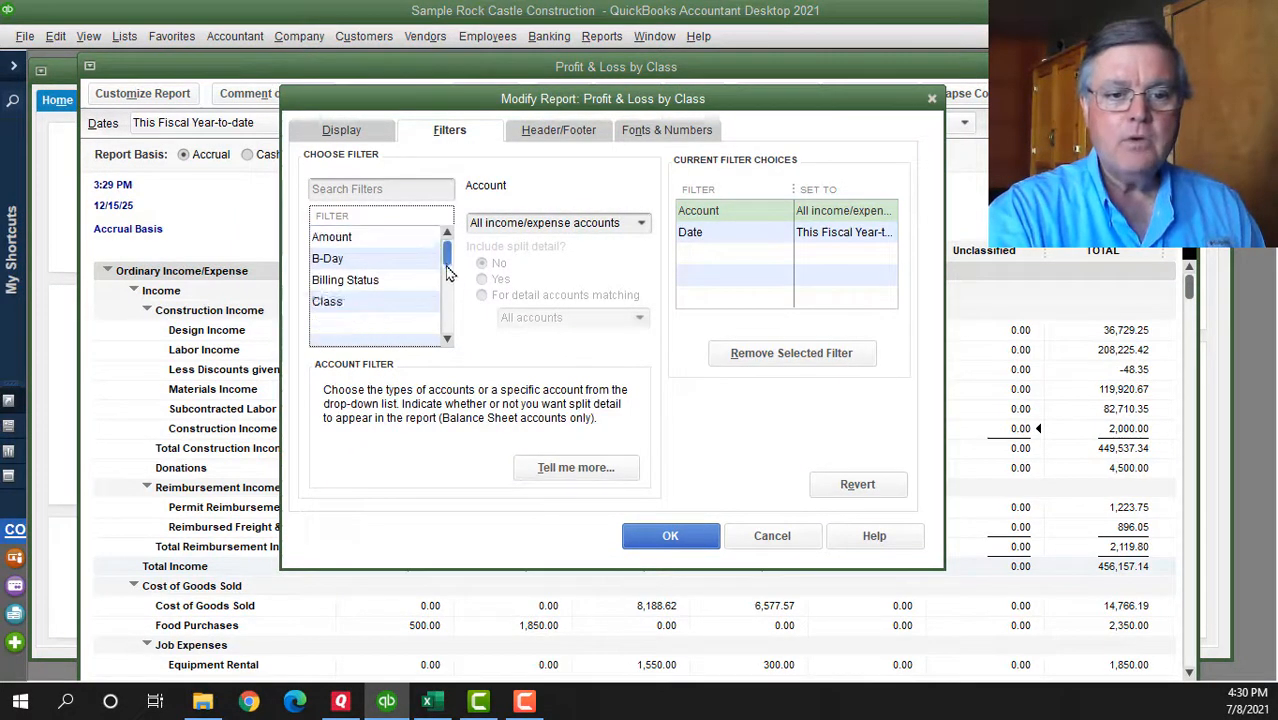
scroll(449, 272, down, 2)
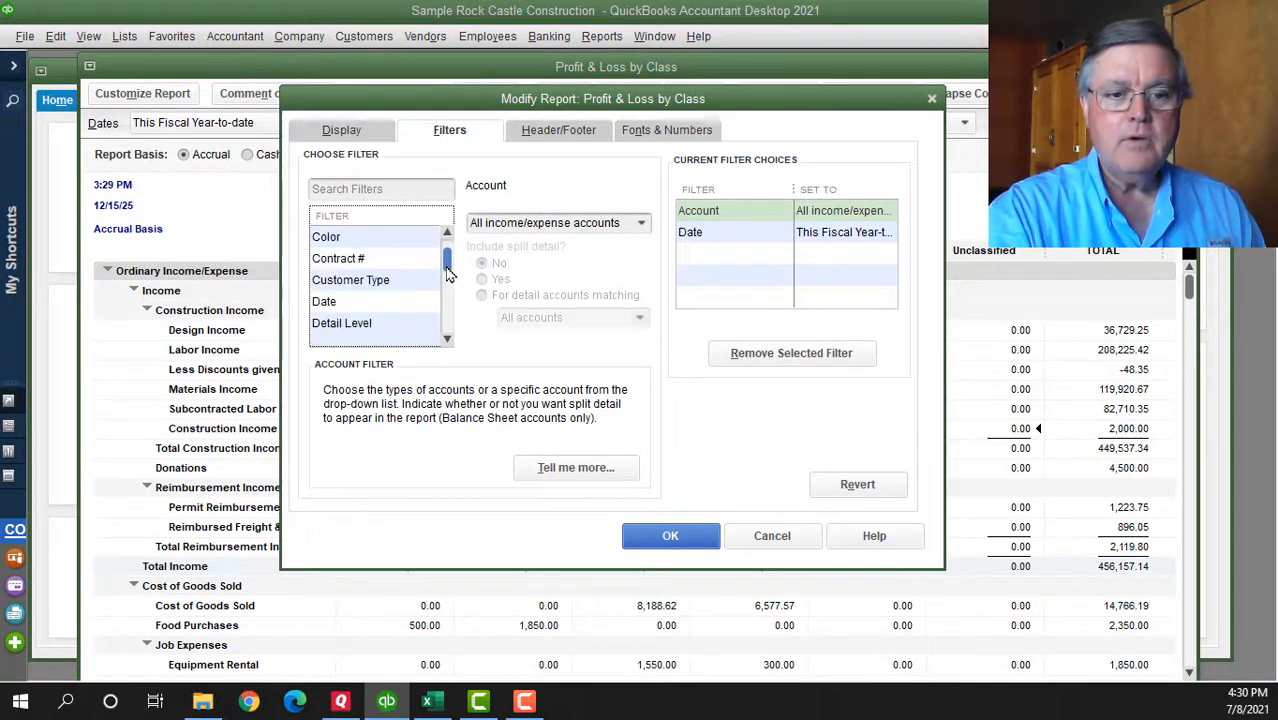
scroll(370, 279, up, 1)
click(345, 260)
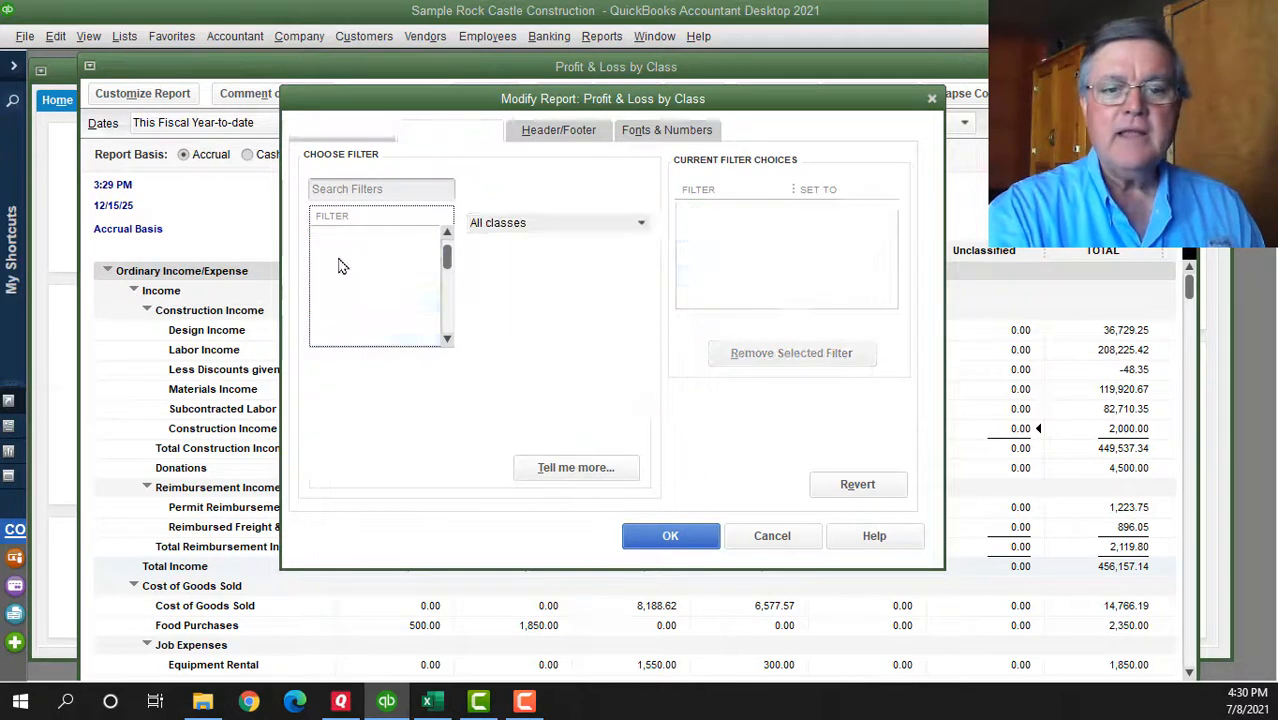
click(641, 223)
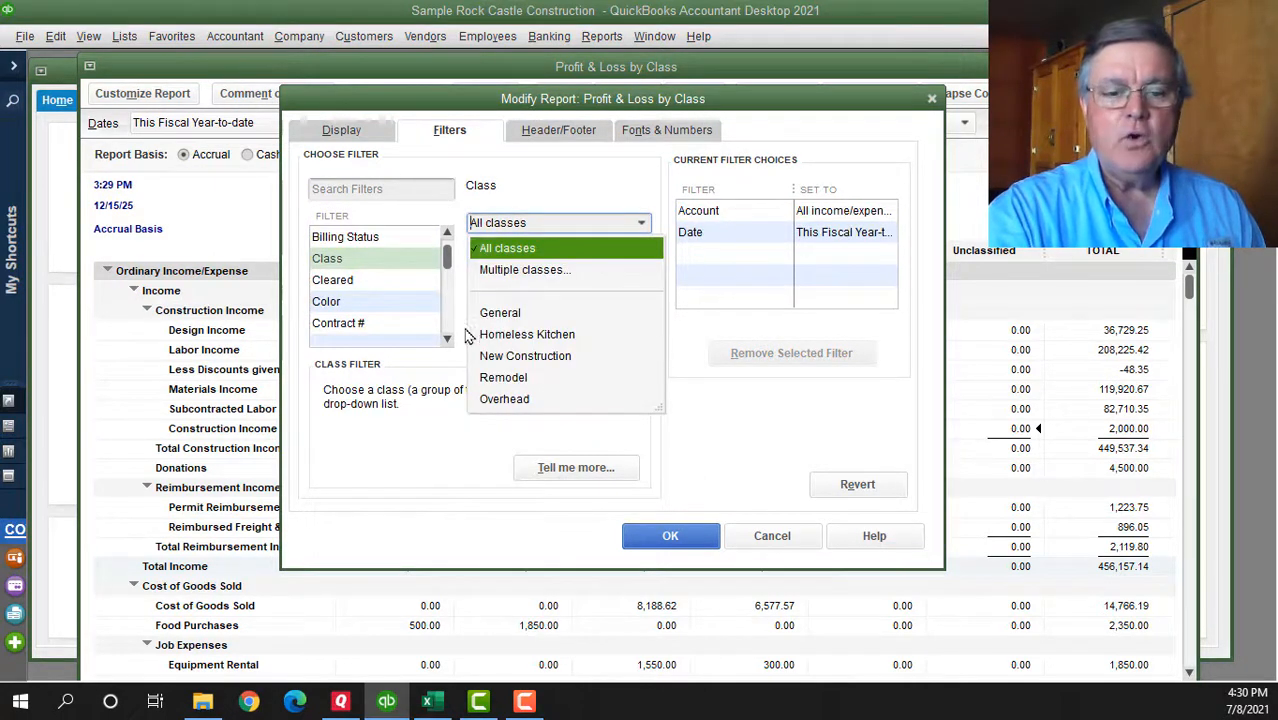
click(522, 335)
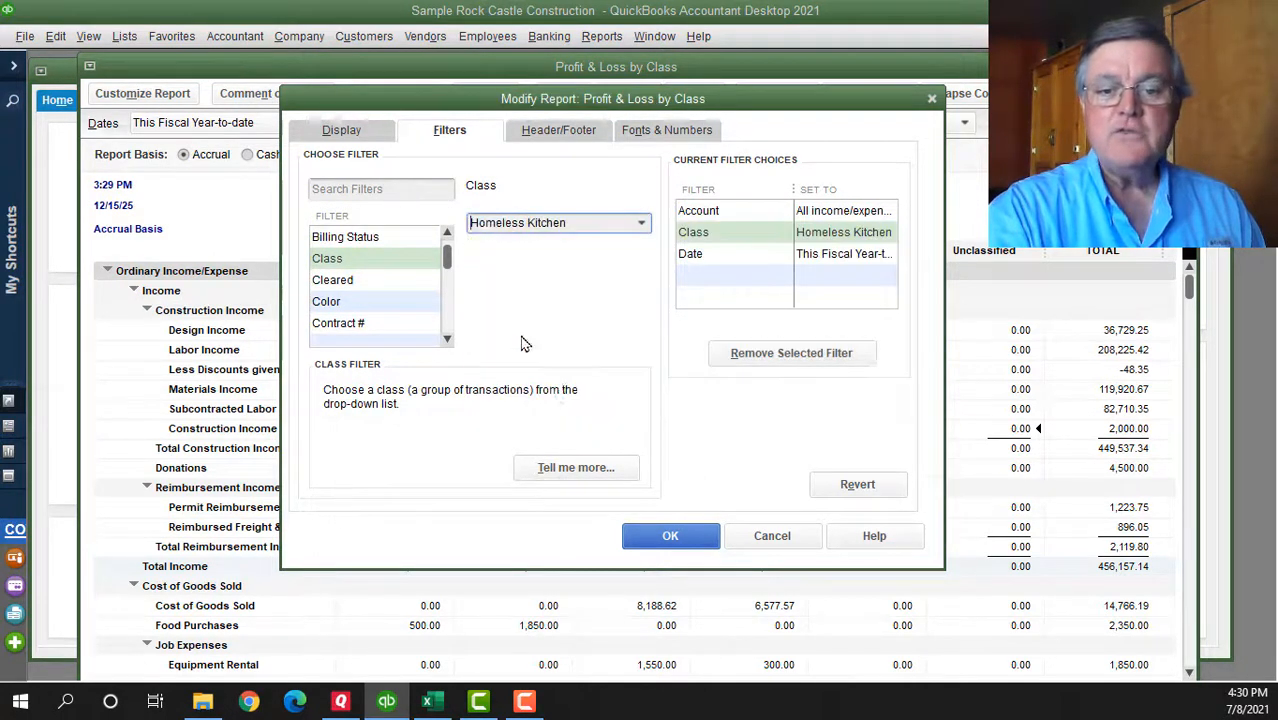
click(670, 537)
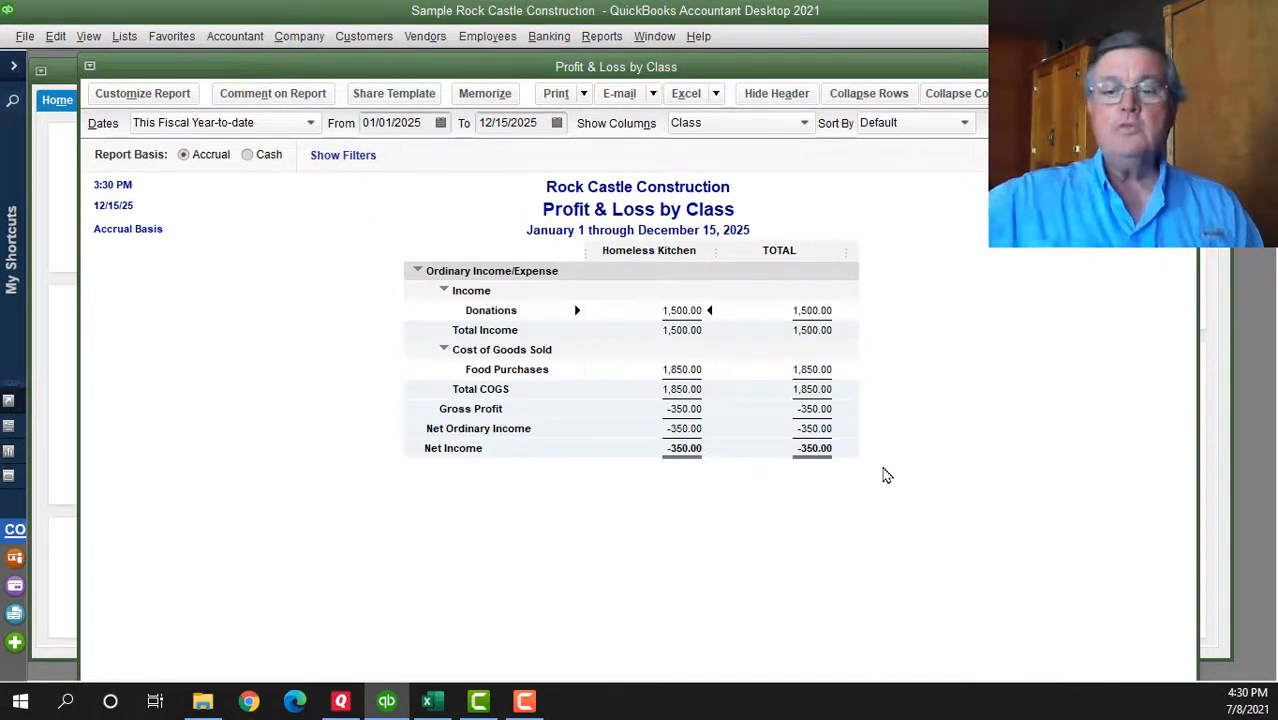